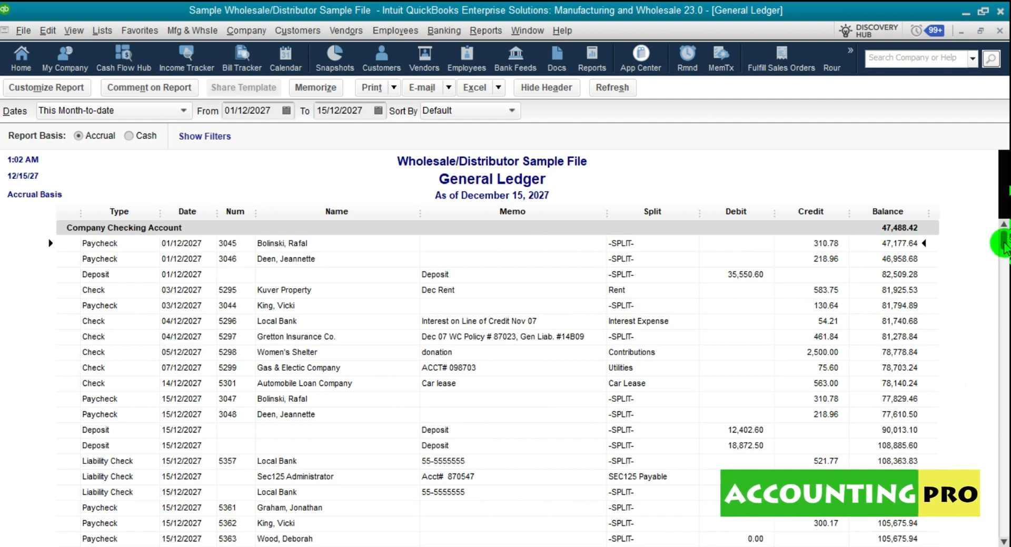
drag(1004, 245, 1003, 254)
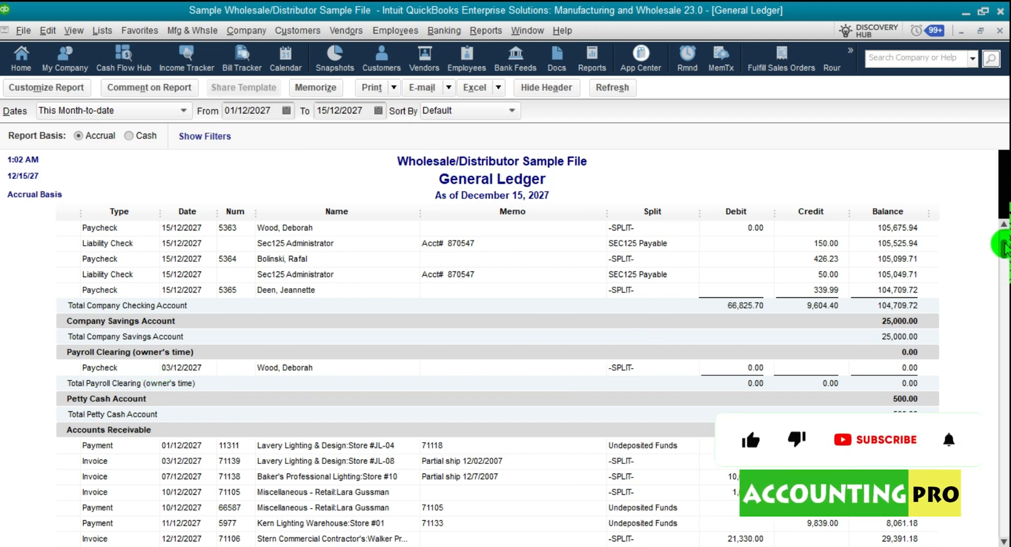
drag(1004, 244, 1004, 264)
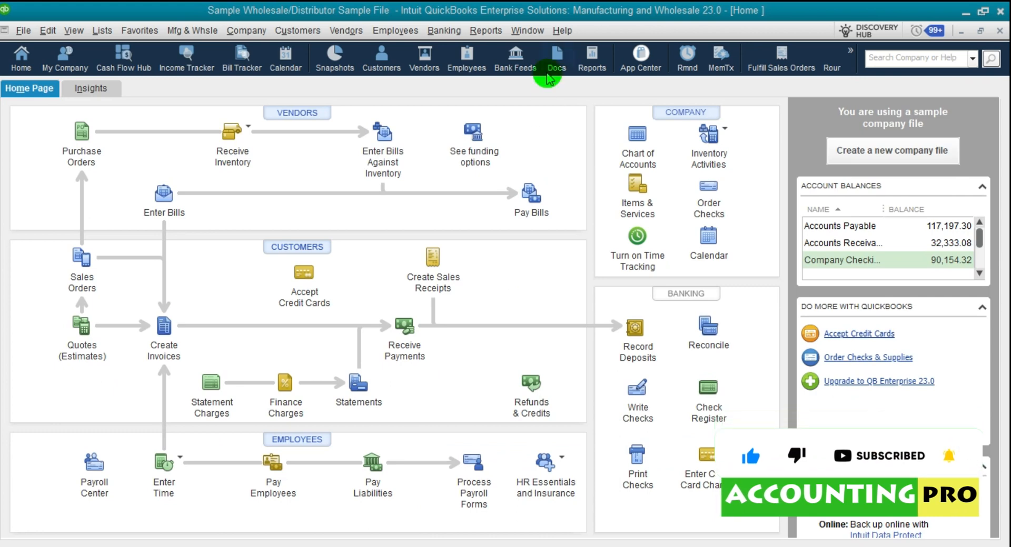
Open the General Ledger report from the Accountant & Taxes reports
click(485, 31)
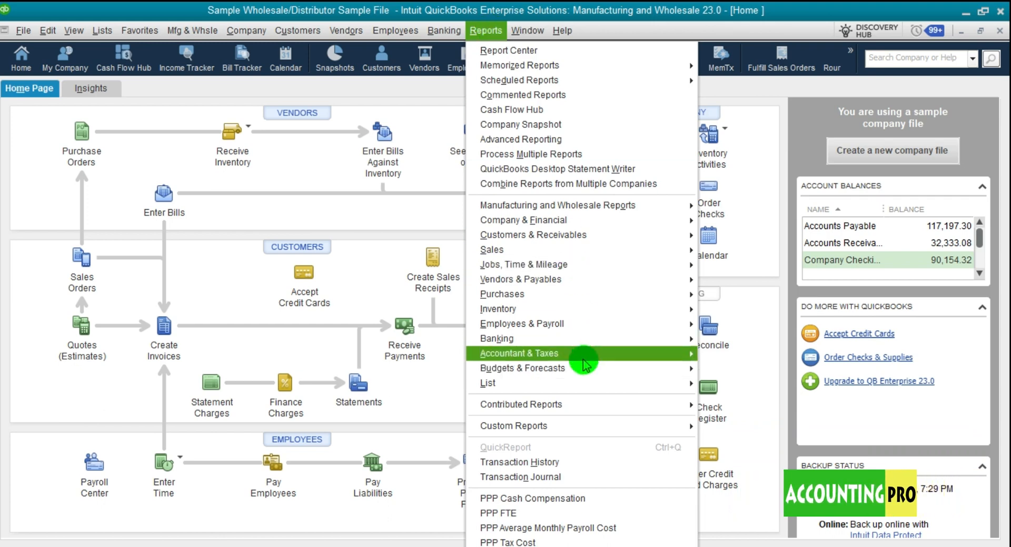
mouse_move(586, 359)
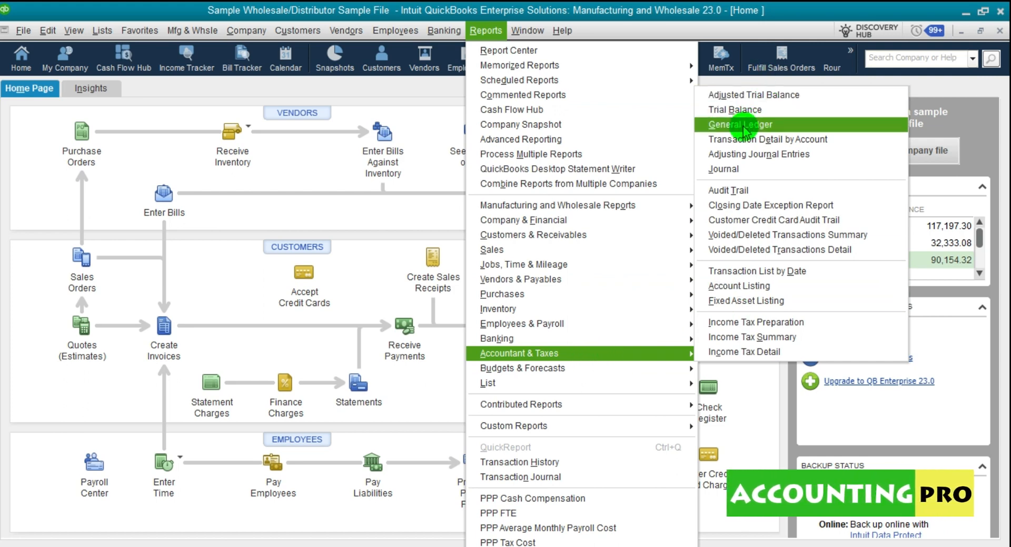
click(785, 132)
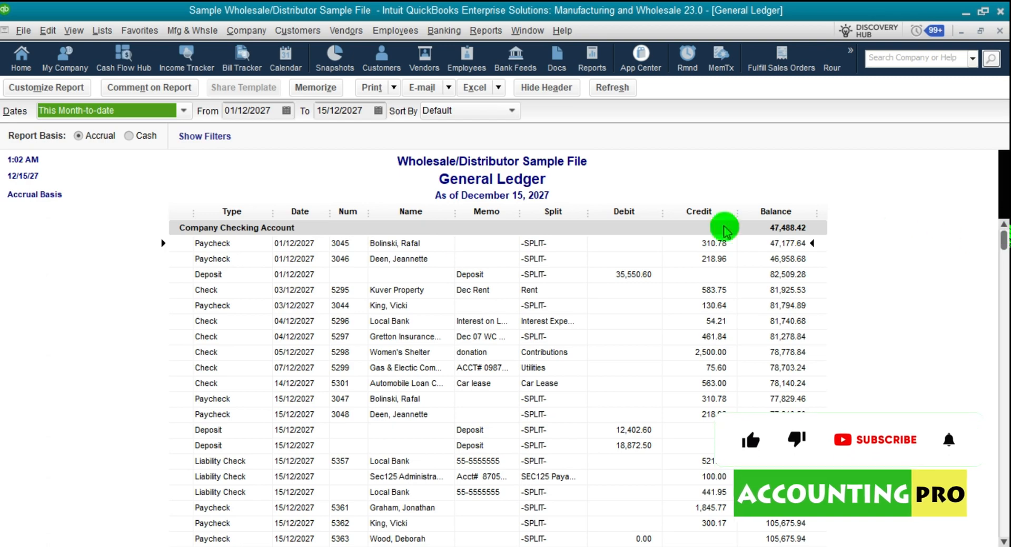
mouse_move(1005, 237)
mouse_down()
mouse_move(1006, 257)
mouse_move(1003, 227)
mouse_up()
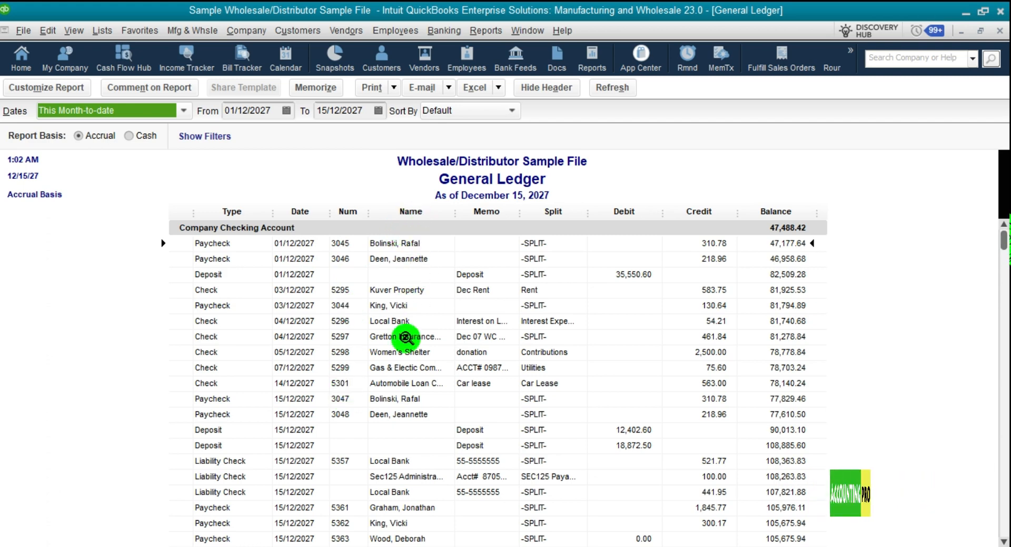
Widen the Name, Memo and Split columns of the General Ledger to fit their full text
drag(456, 213, 582, 216)
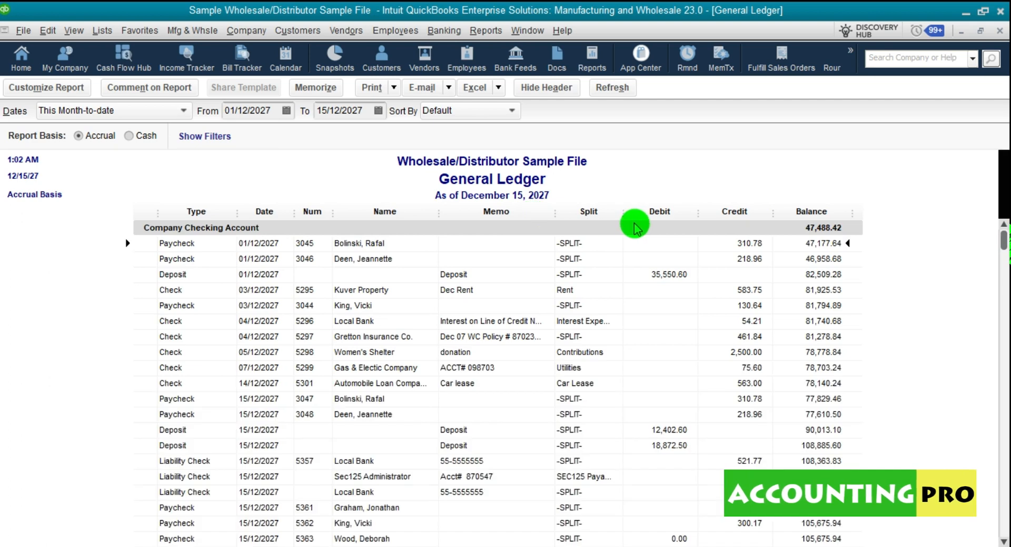
drag(403, 211, 465, 212)
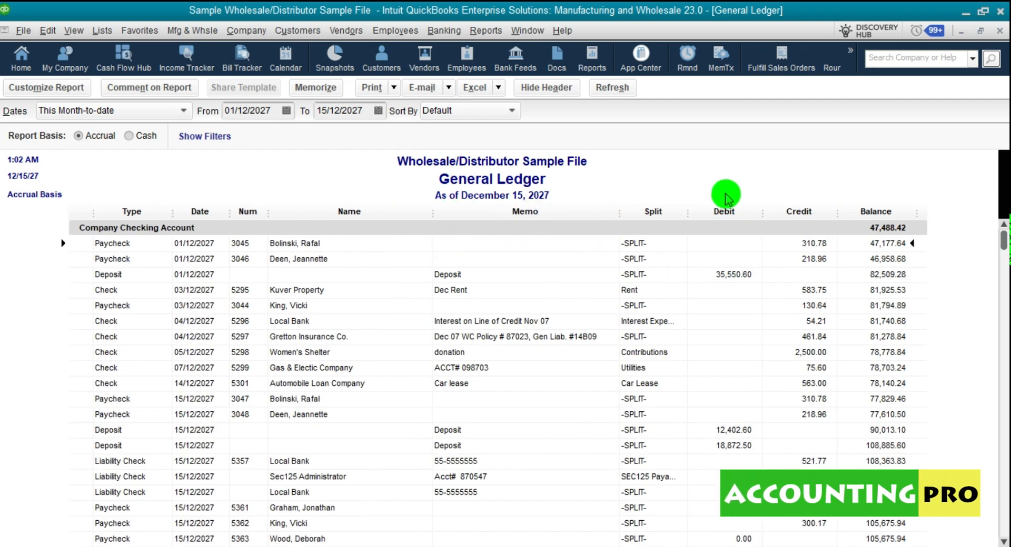
drag(688, 207, 714, 208)
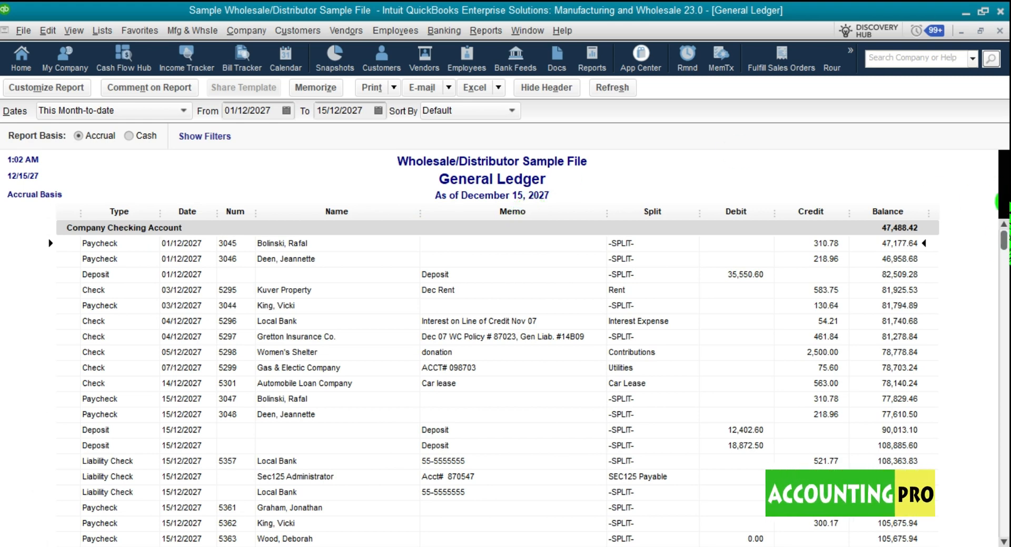
Review the General Ledger transactions account by account, from Company Checking Account through Inventory Asset
scroll(1004, 247, down, 7)
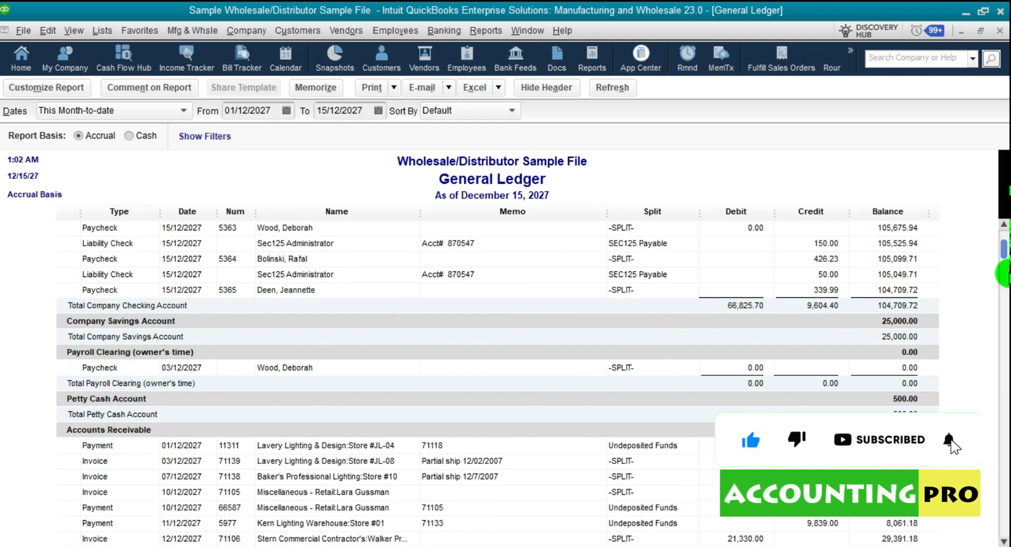
scroll(1004, 247, down, 8)
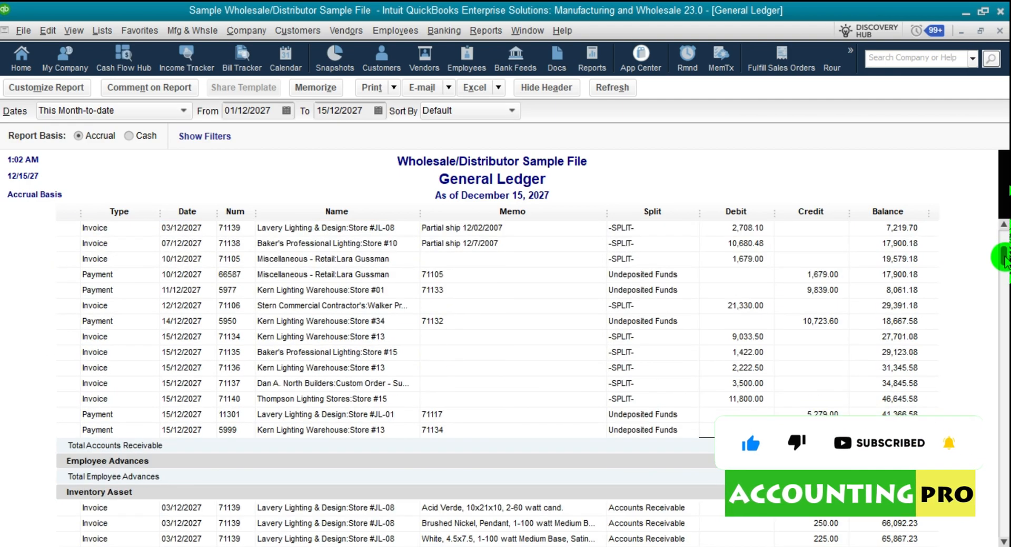
drag(1005, 260, 1001, 181)
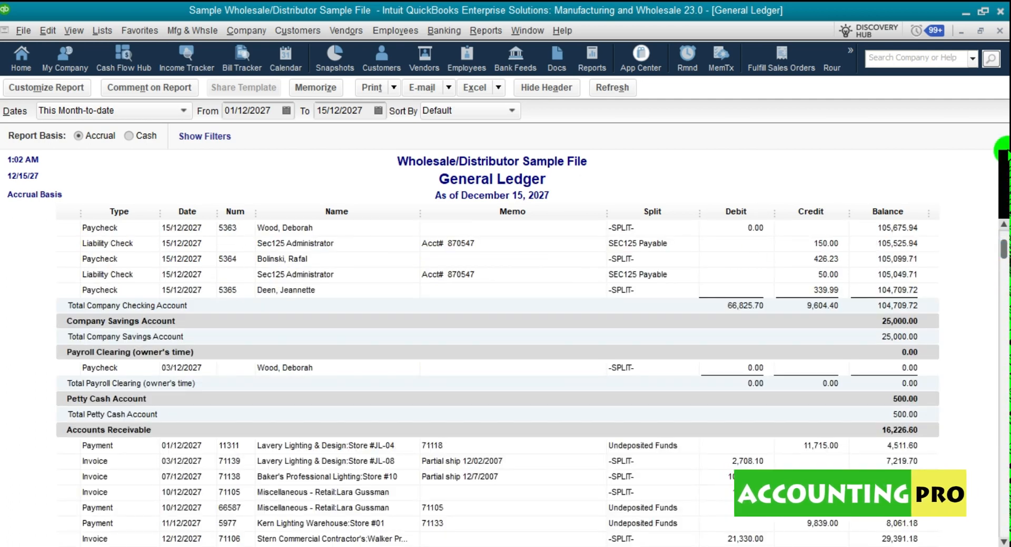
click(1006, 240)
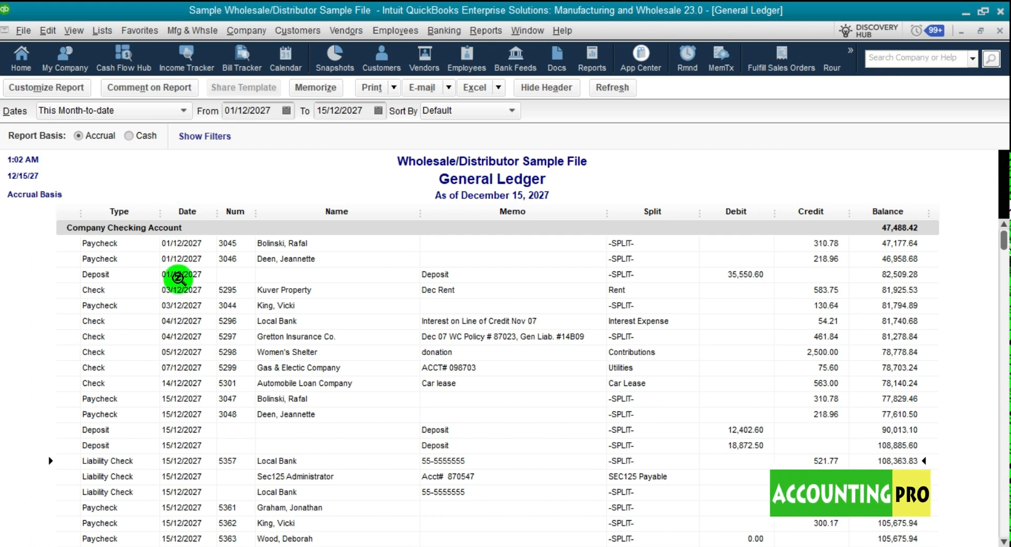
scroll(176, 210, down, 5)
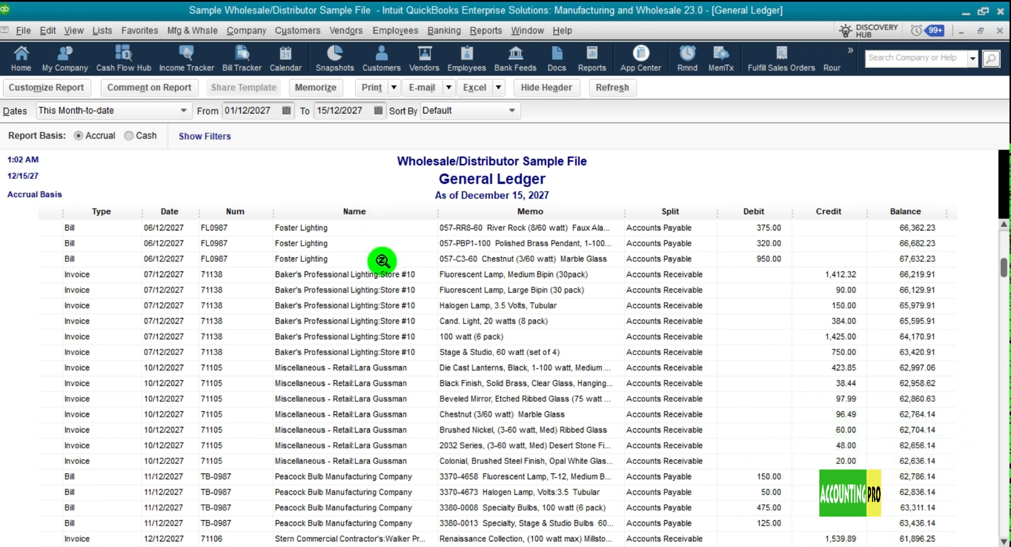
Widen the Memo column to fit the full item descriptions and check the Company Checking Account rows across all columns
drag(624, 211, 735, 214)
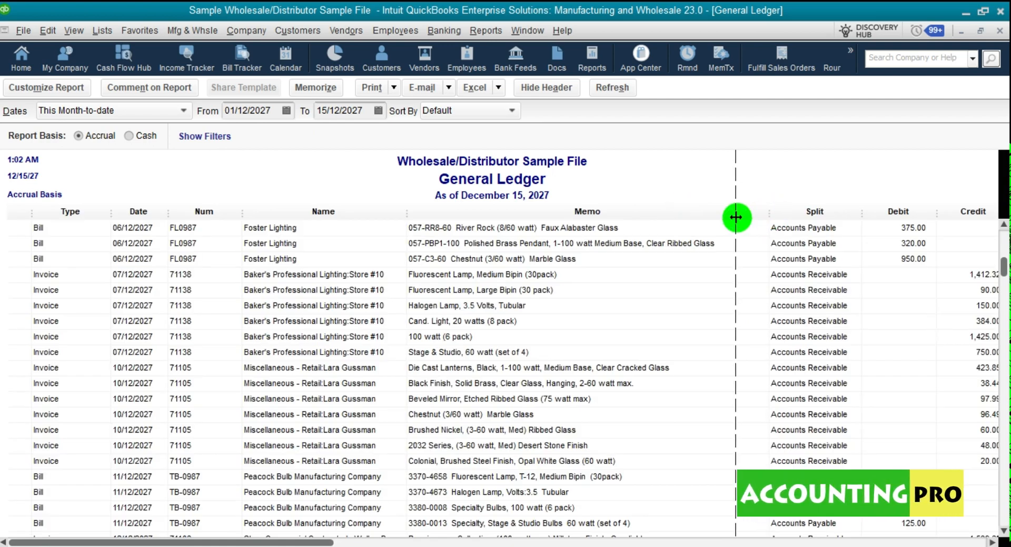
drag(282, 542, 750, 279)
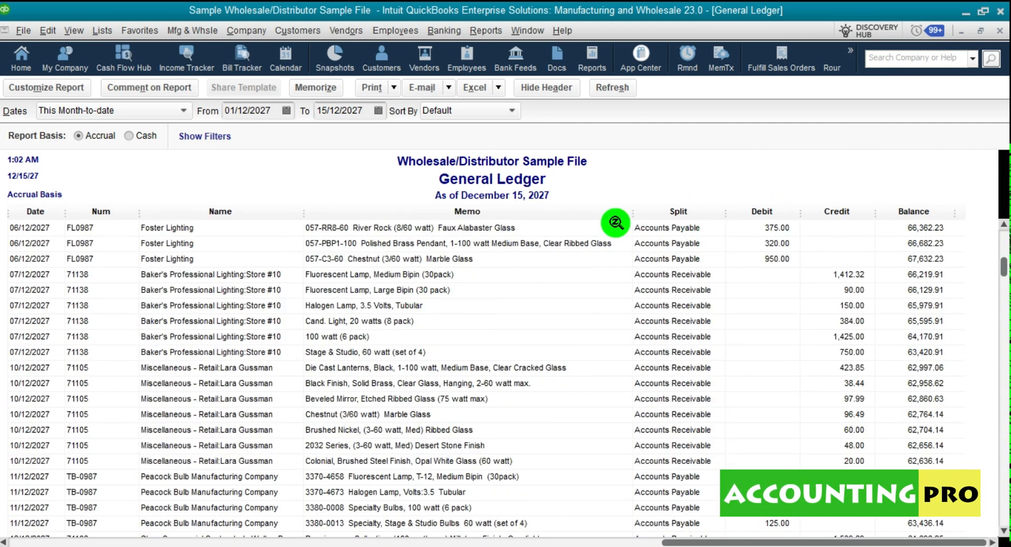
drag(1007, 264, 1006, 240)
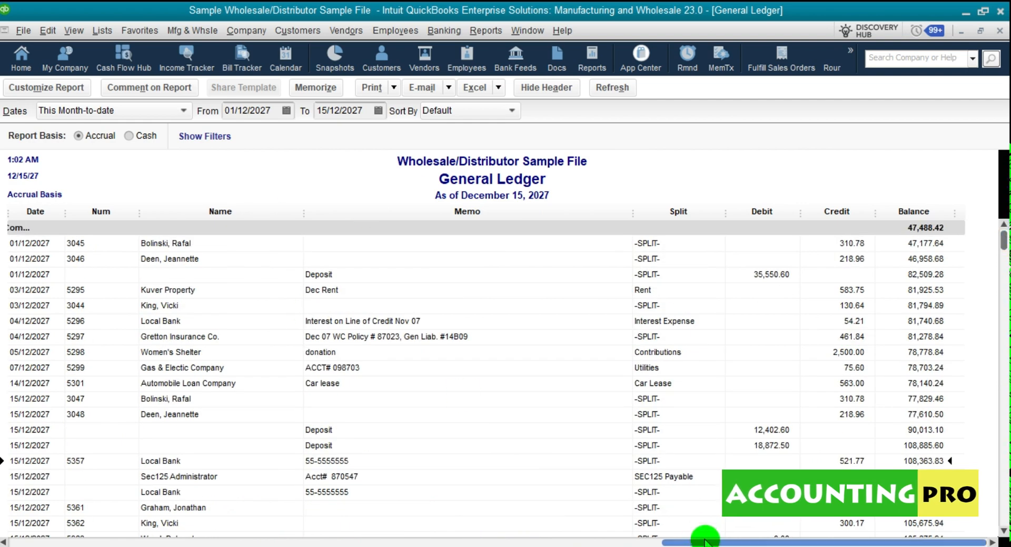
drag(711, 544, 541, 532)
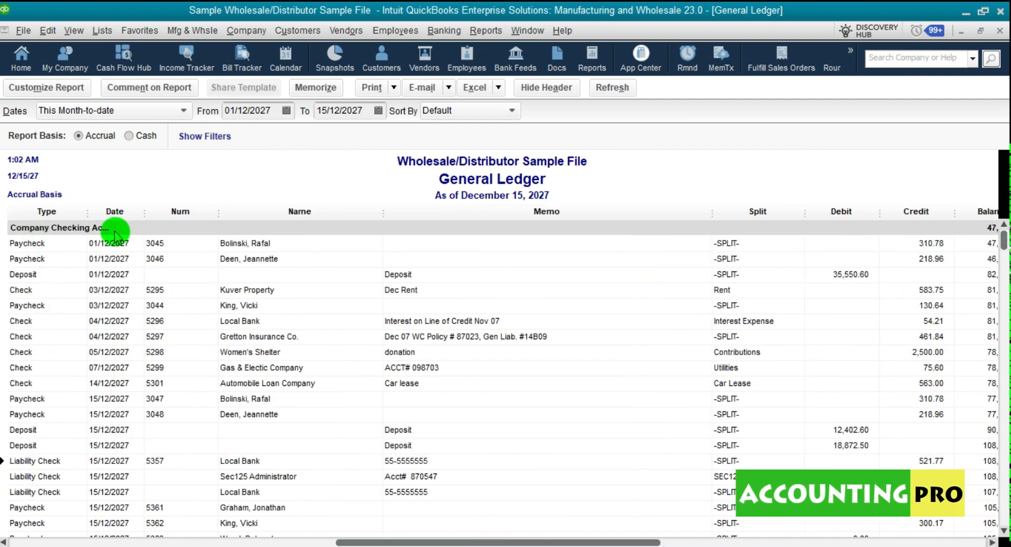
click(730, 290)
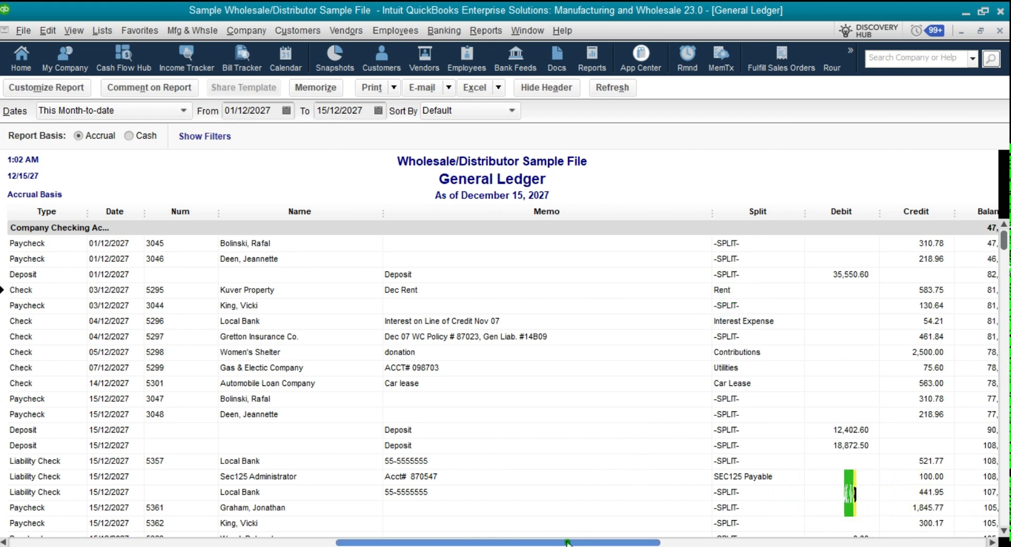
drag(564, 542, 758, 541)
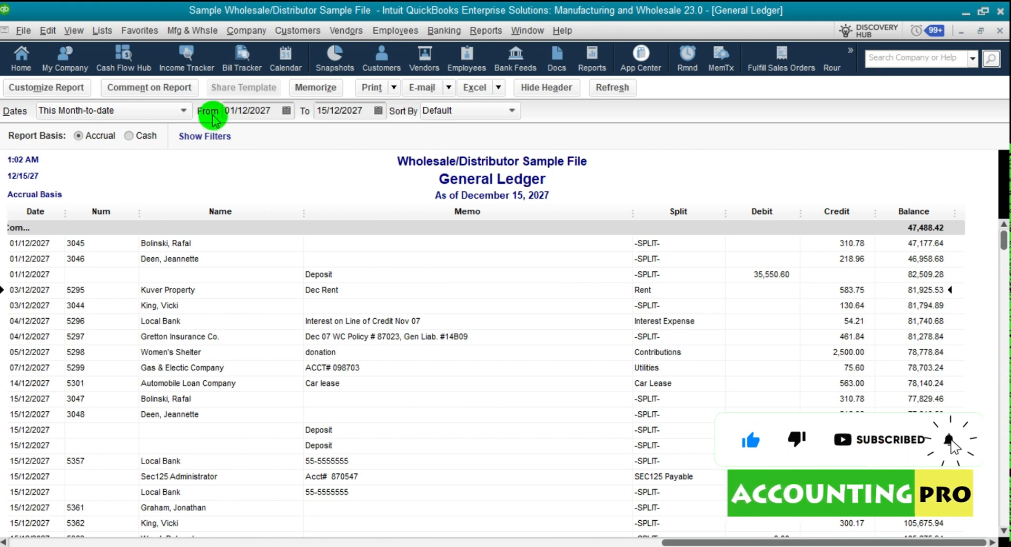
Set the General Ledger's date range to Last Fiscal Year and look through the refreshed report
click(363, 113)
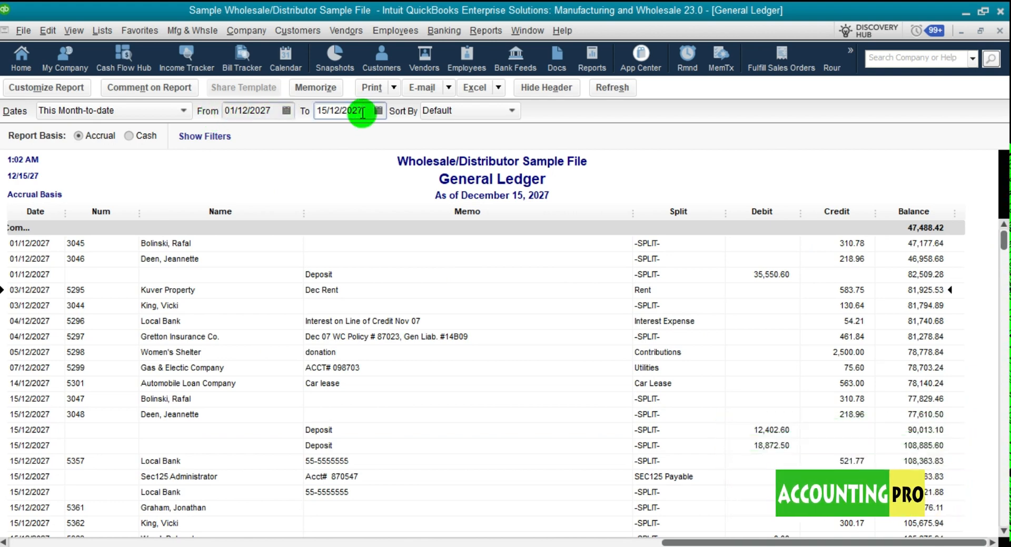
double_click(231, 112)
click(366, 109)
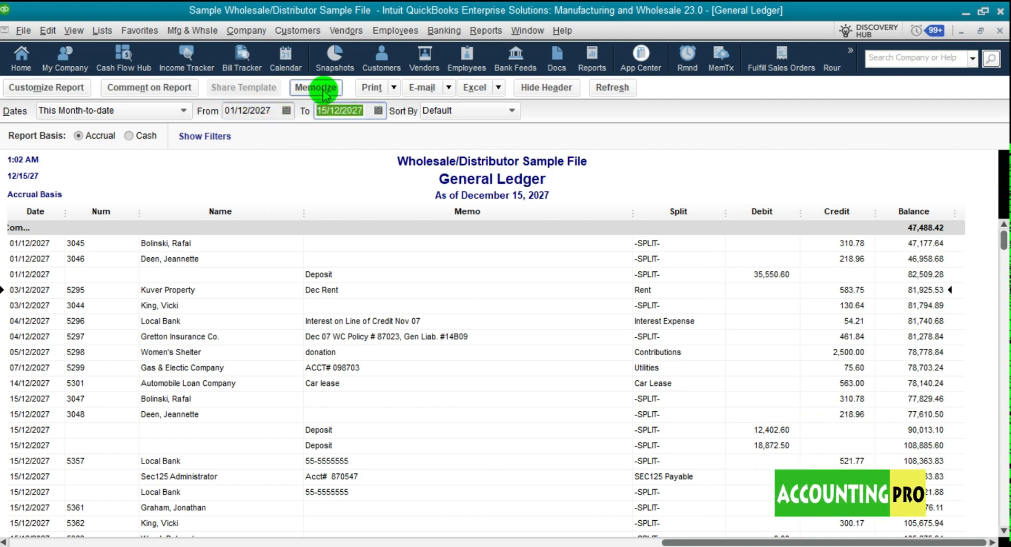
click(49, 113)
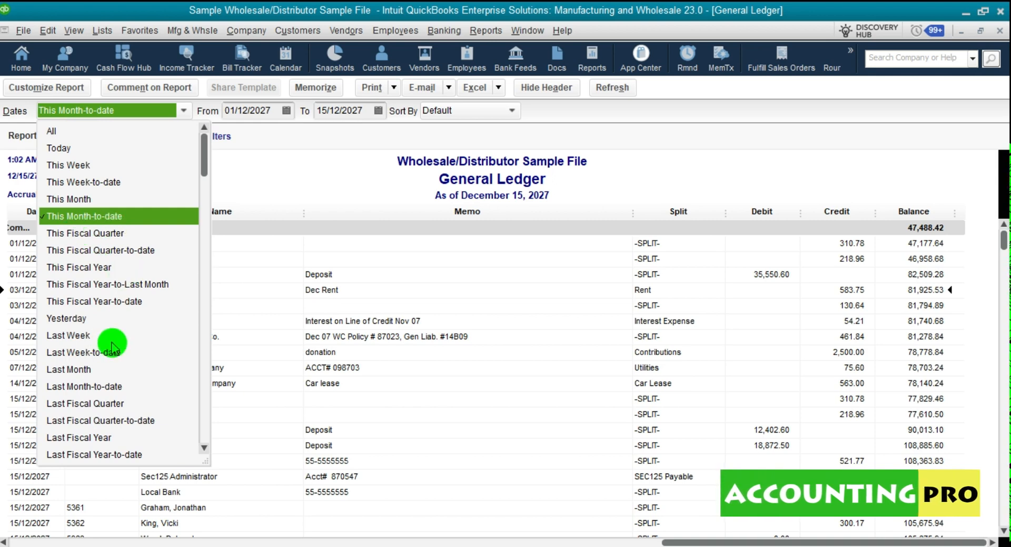
drag(214, 148, 204, 284)
click(105, 387)
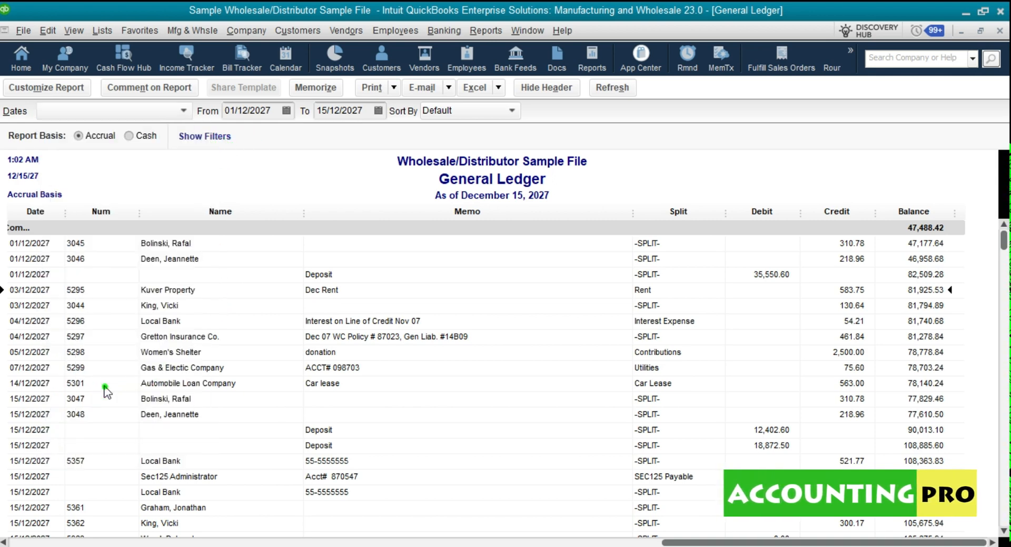
drag(705, 544, 52, 544)
drag(1004, 258, 1003, 469)
drag(1009, 257, 1009, 228)
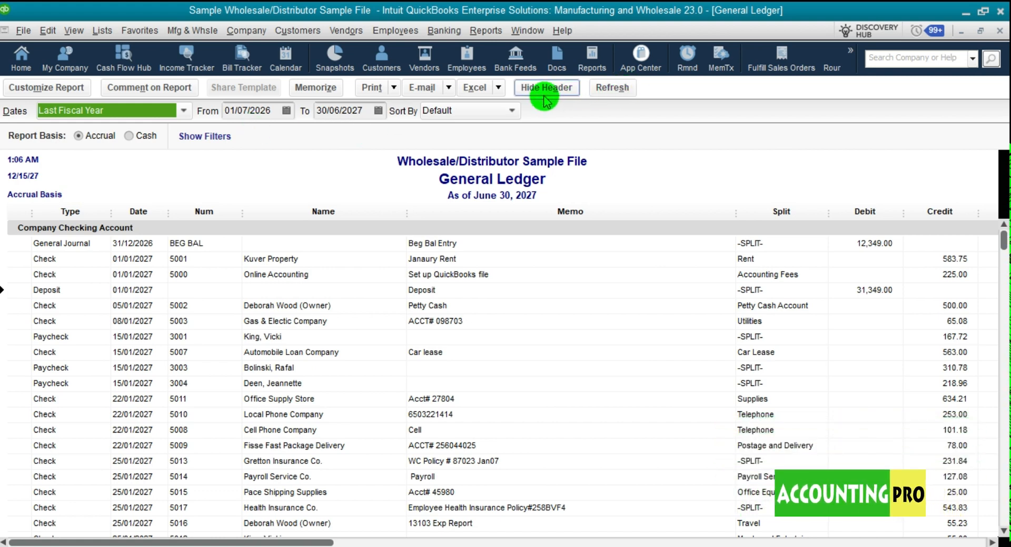
Look at the report's options for exporting to Excel, e-mailing and printing
click(497, 87)
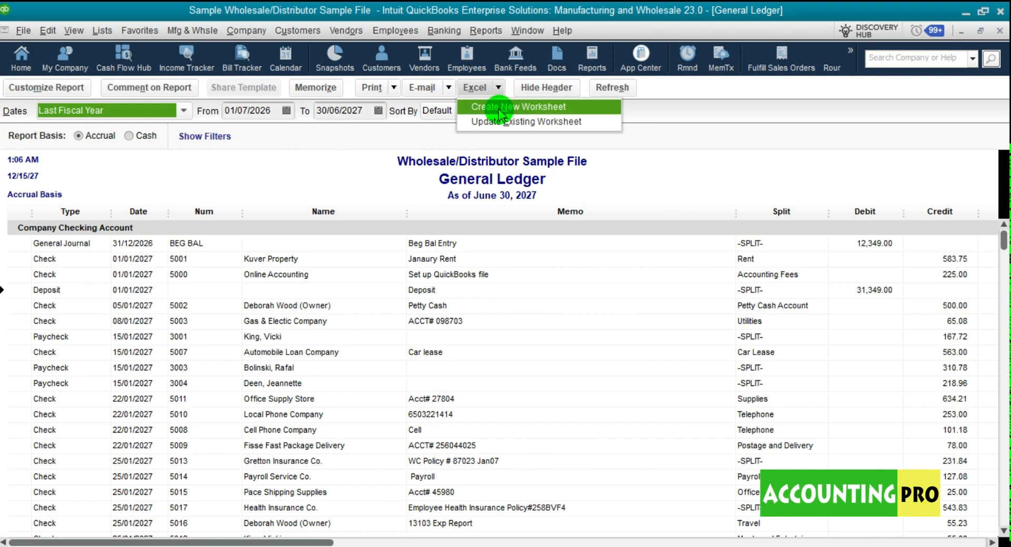
click(448, 88)
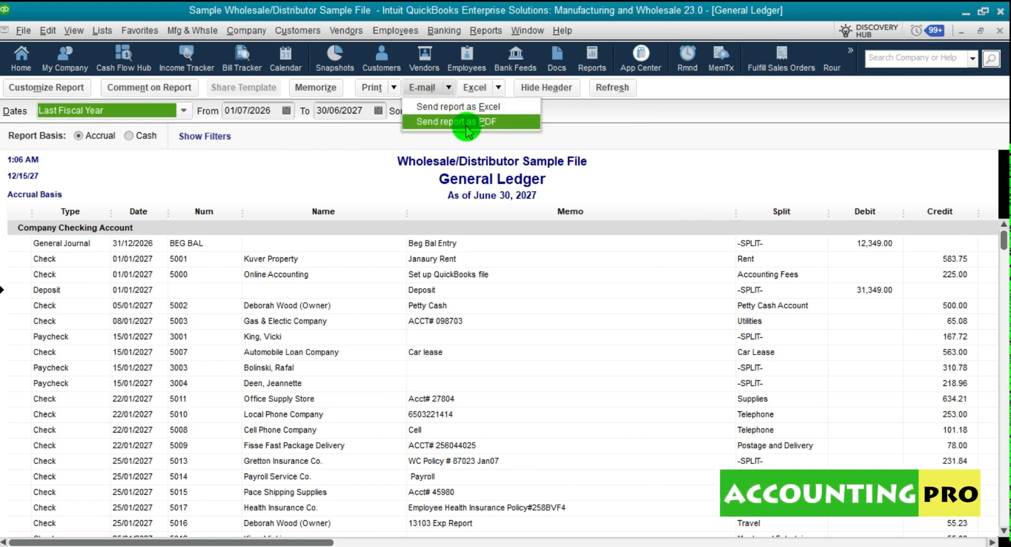
click(394, 89)
click(394, 89)
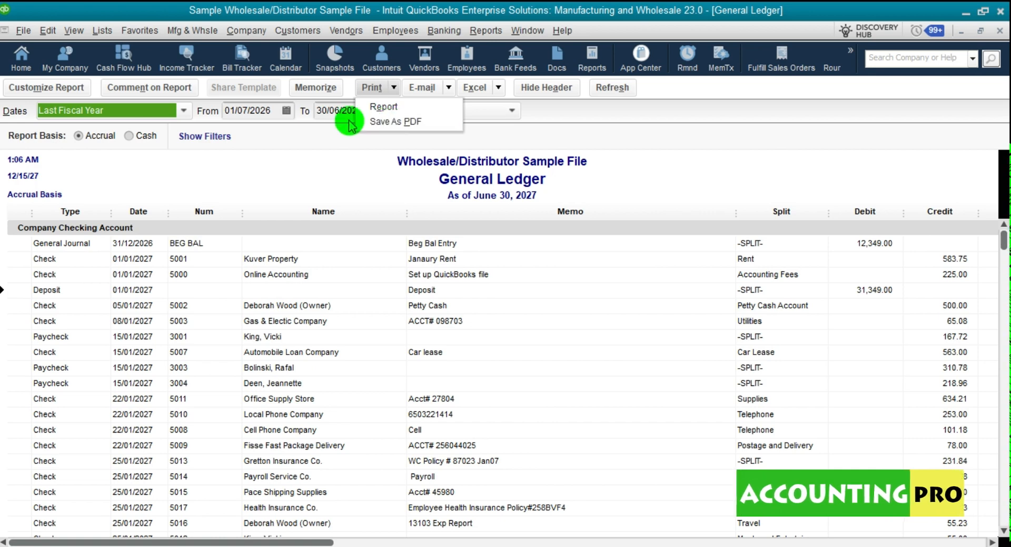
click(46, 94)
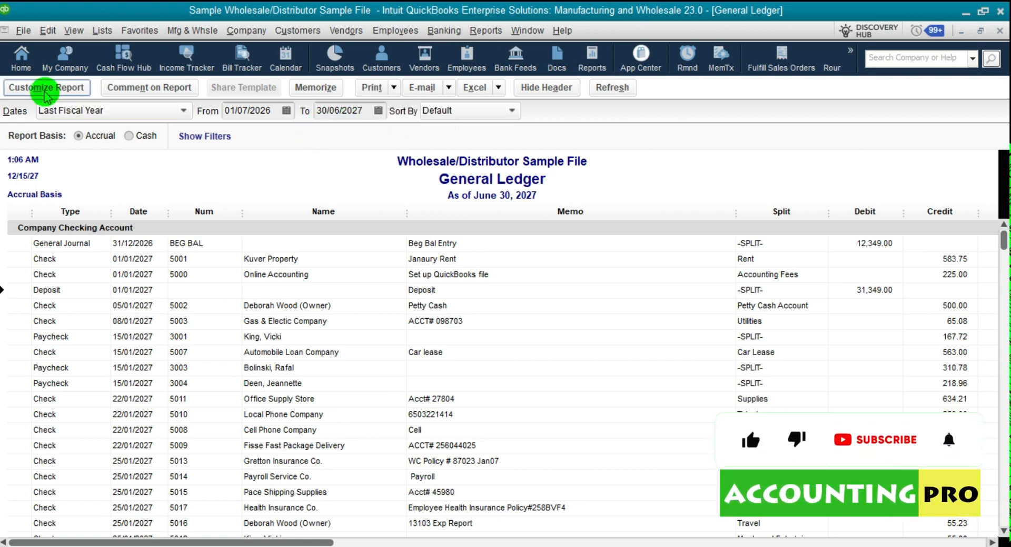
Open the General Ledger's customization settings and examine the Display, Filters, Header/Footer and Fonts & Numbers options
click(46, 88)
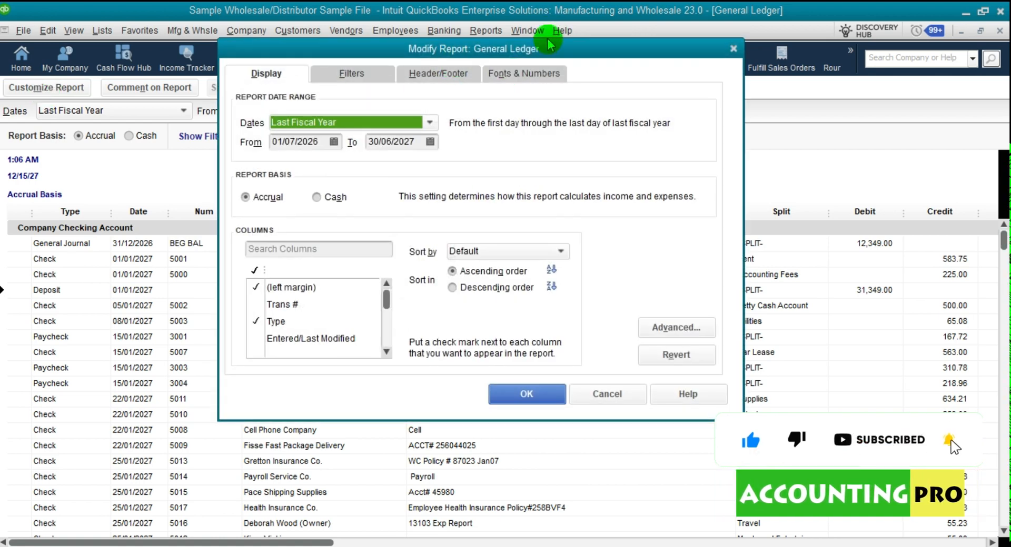
drag(547, 45, 563, 128)
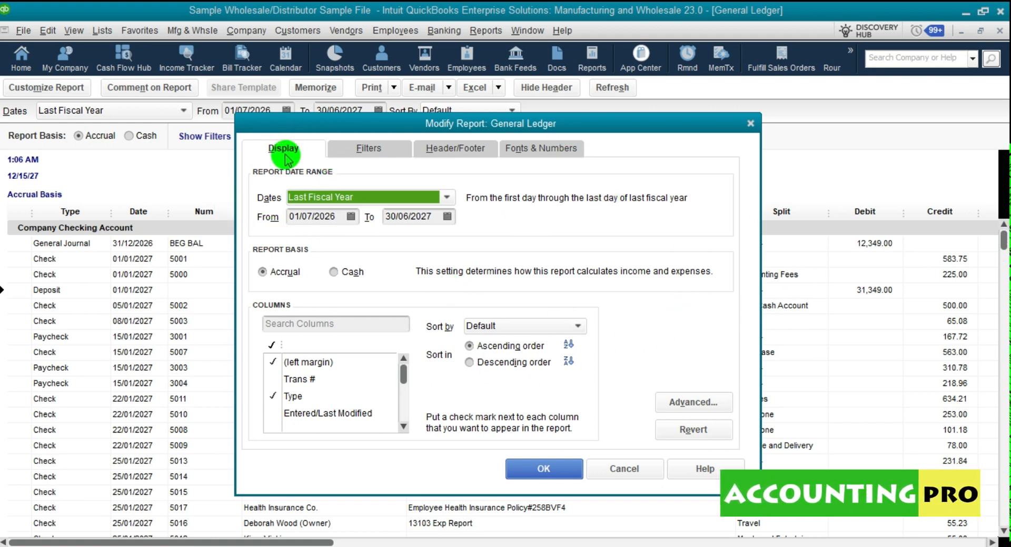
click(345, 150)
click(467, 150)
click(522, 150)
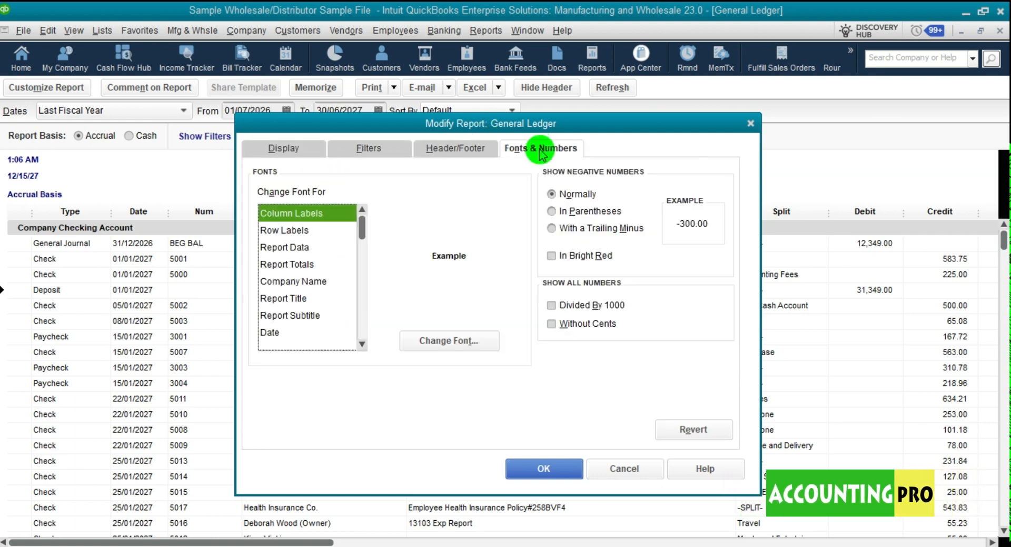
click(294, 154)
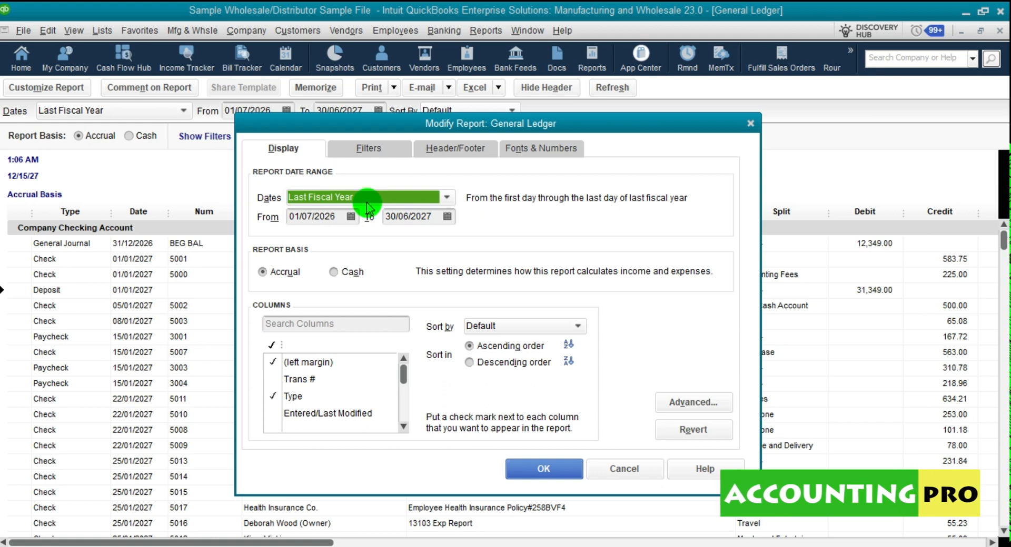
drag(336, 127, 327, 186)
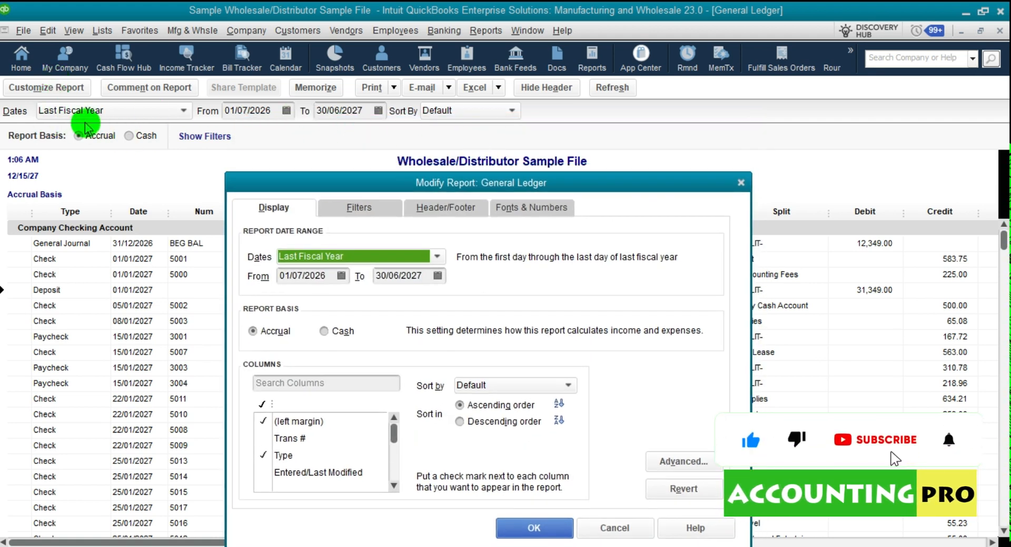
drag(413, 184, 402, 134)
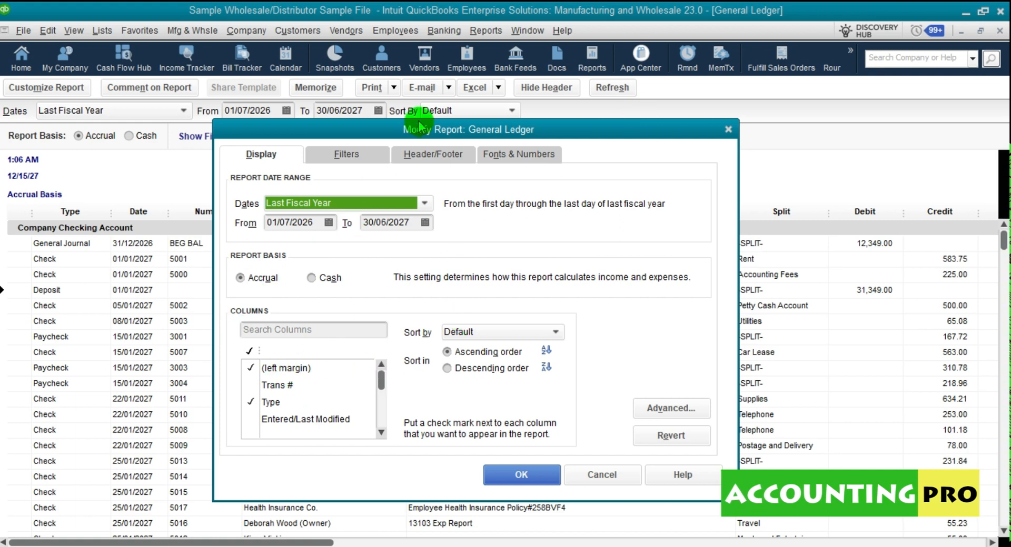
Examine the list of columns available for the General Ledger report, from the left margin down to the payroll fields
drag(420, 131, 265, 242)
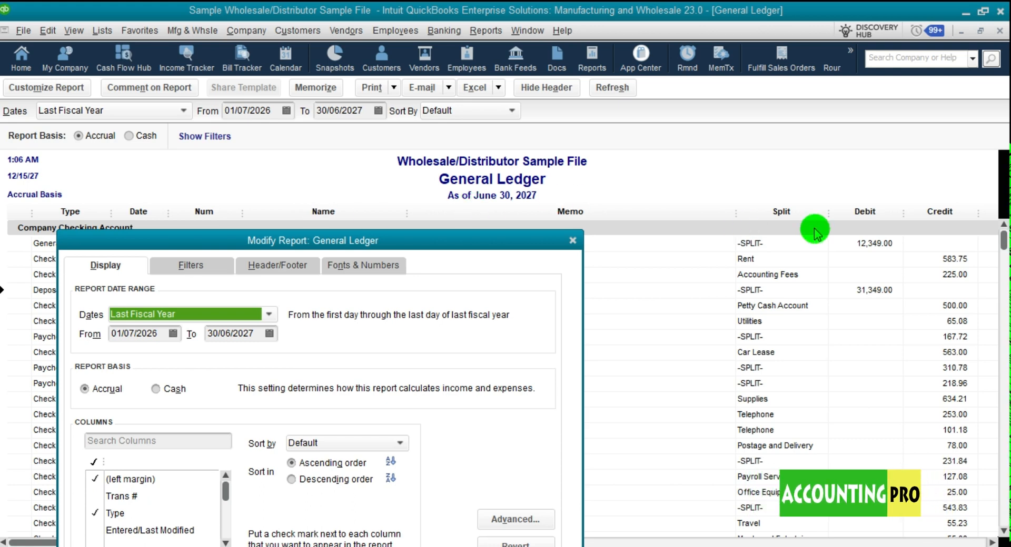
drag(486, 240, 733, 105)
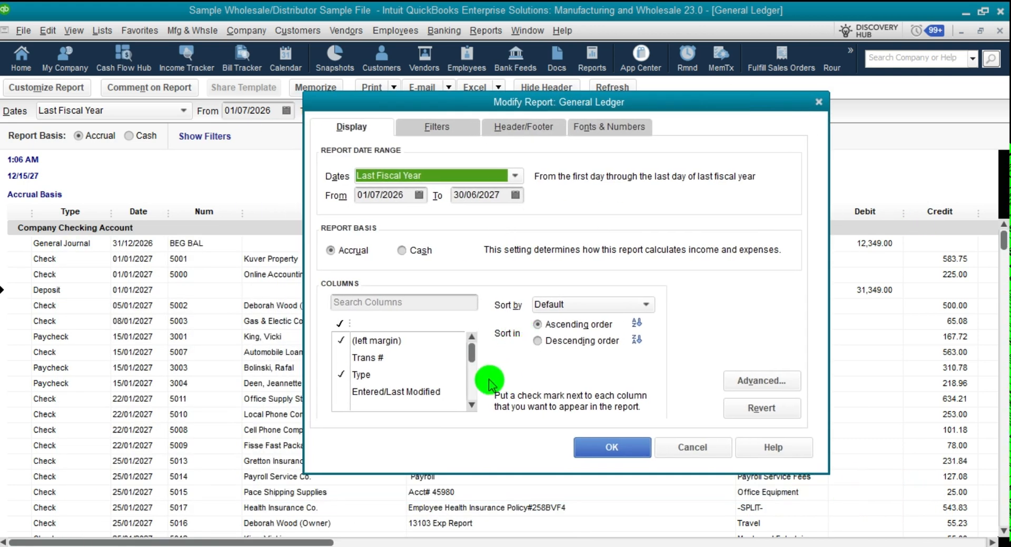
mouse_move(470, 352)
mouse_down()
mouse_move(470, 397)
mouse_move(469, 342)
mouse_up()
click(471, 408)
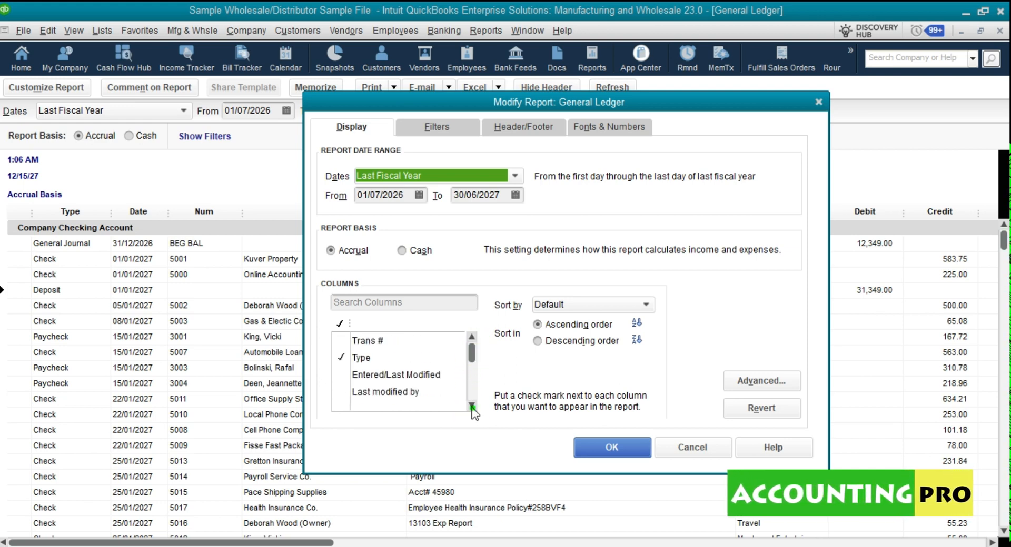
click(471, 408)
click(471, 408)
click(471, 408)
click(471, 408)
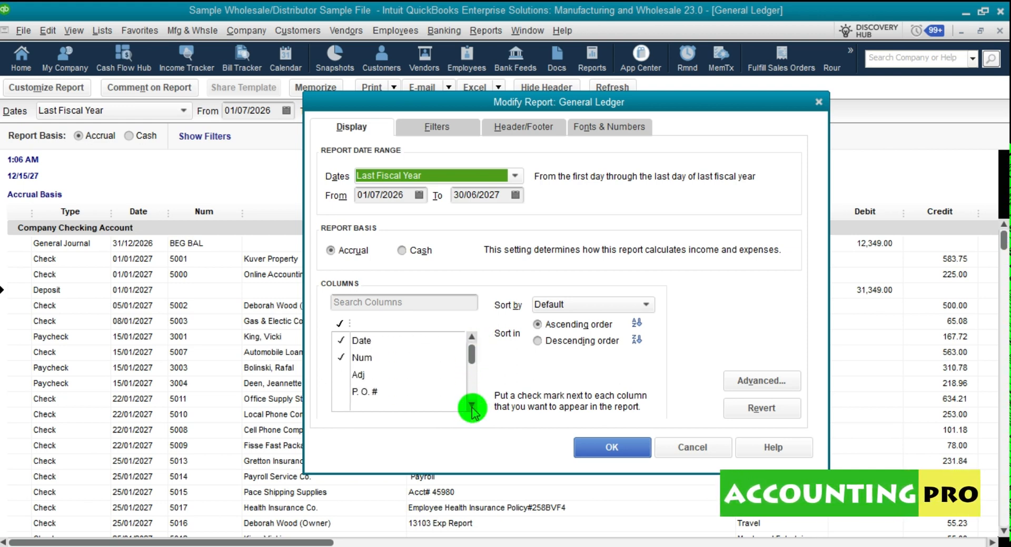
click(471, 407)
click(472, 406)
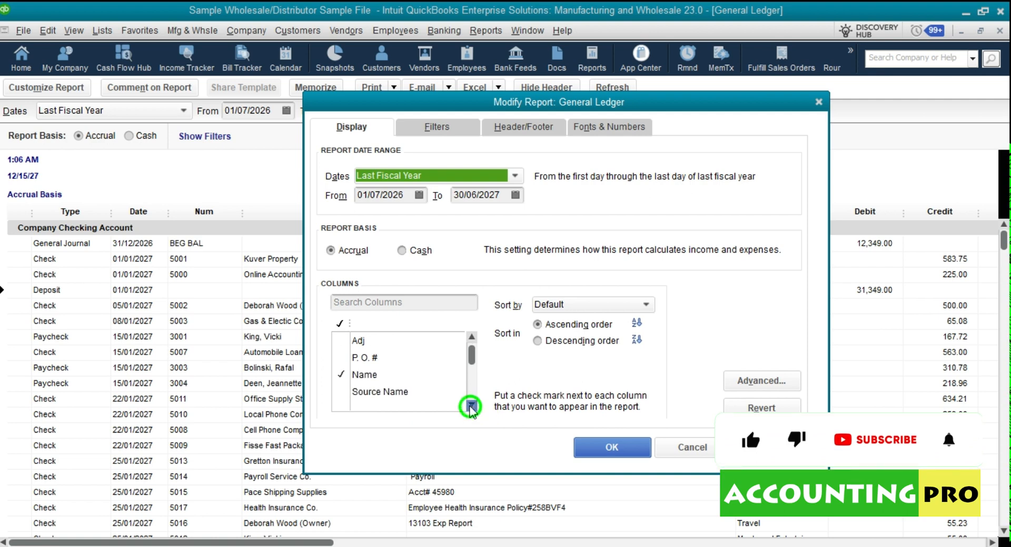
click(471, 407)
click(471, 407)
click(471, 406)
click(471, 407)
click(471, 407)
click(471, 407)
click(472, 406)
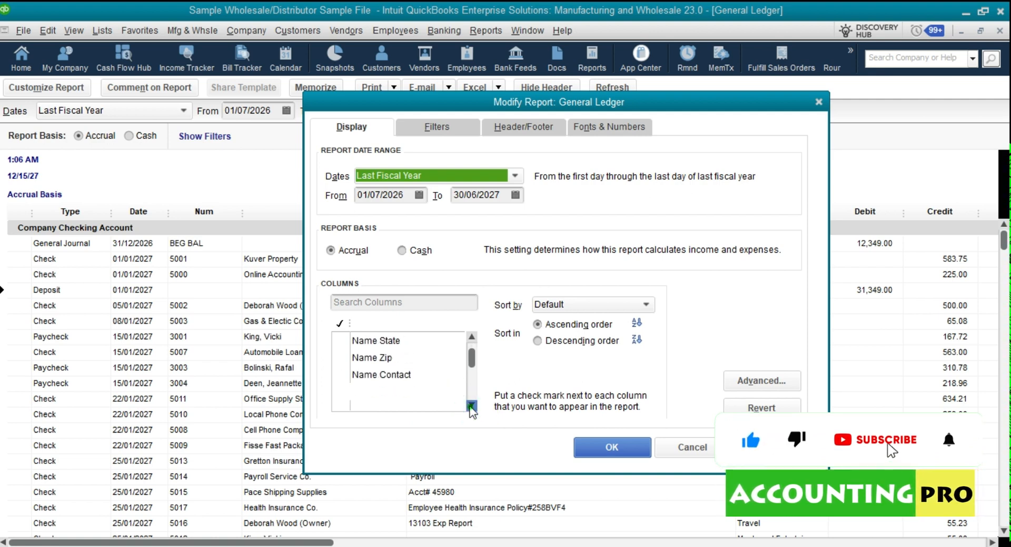
click(471, 407)
click(471, 407)
click(471, 406)
click(471, 406)
click(471, 407)
click(471, 407)
click(471, 406)
click(471, 407)
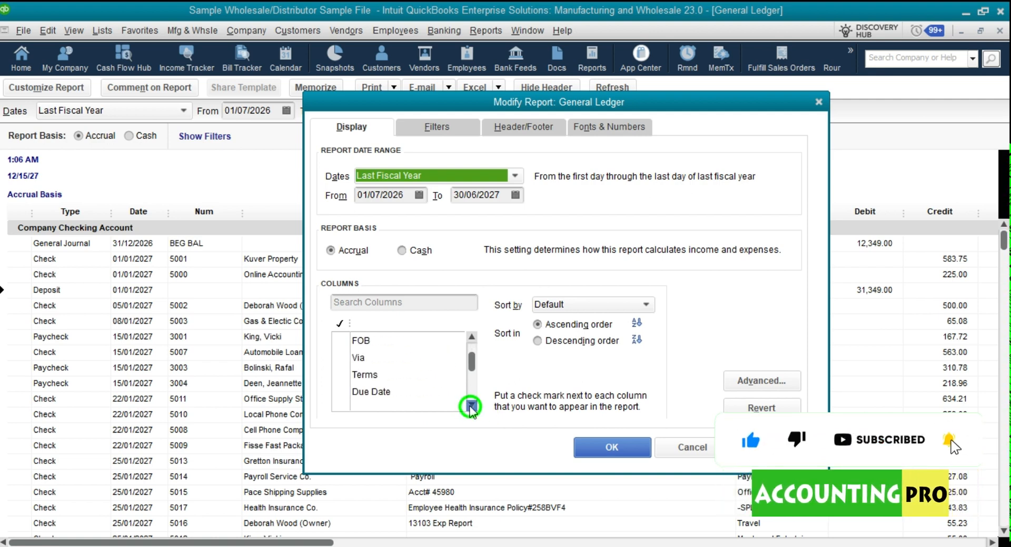
click(471, 406)
click(471, 407)
click(471, 406)
click(471, 406)
click(471, 407)
click(471, 406)
click(472, 407)
click(471, 406)
click(471, 407)
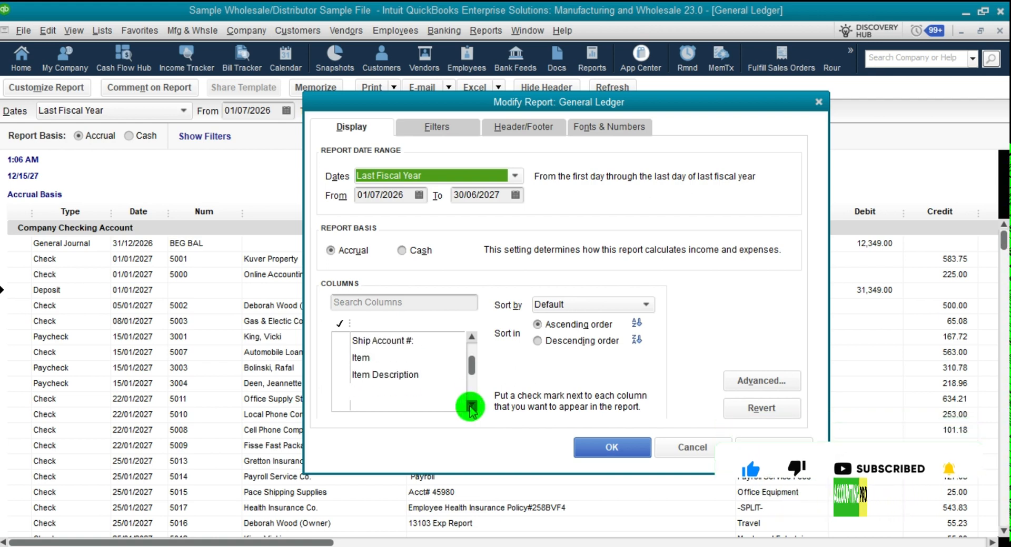
click(471, 406)
click(471, 406)
click(471, 407)
click(471, 407)
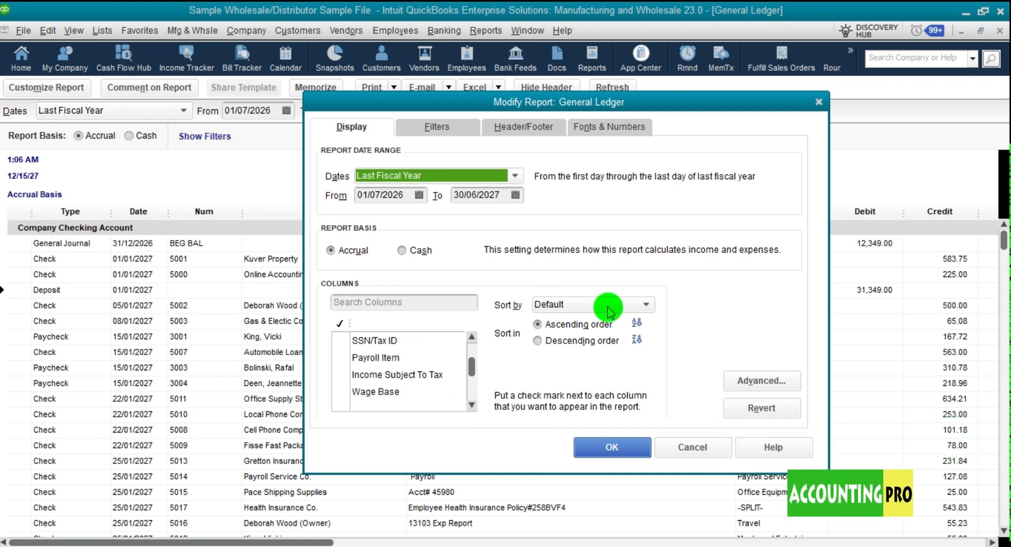
Look at the report's sort choices and the Advanced Options for inclusion and open balance, and leave the customization without changes
click(547, 311)
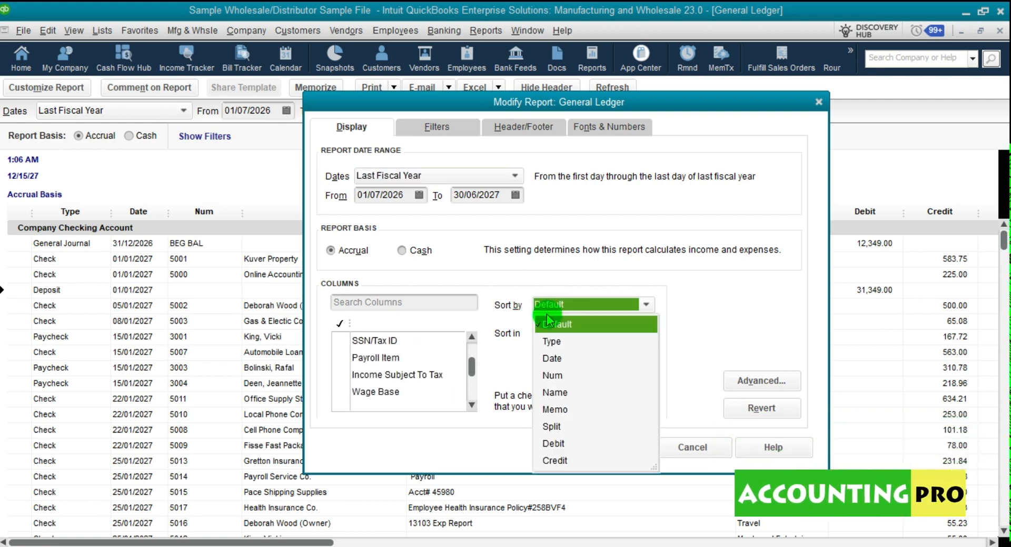
click(548, 321)
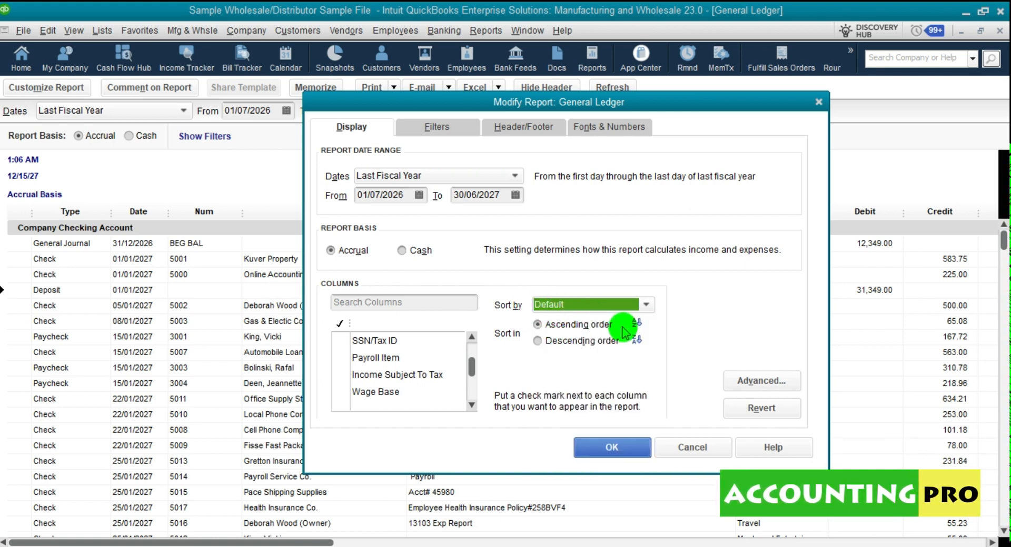
click(759, 384)
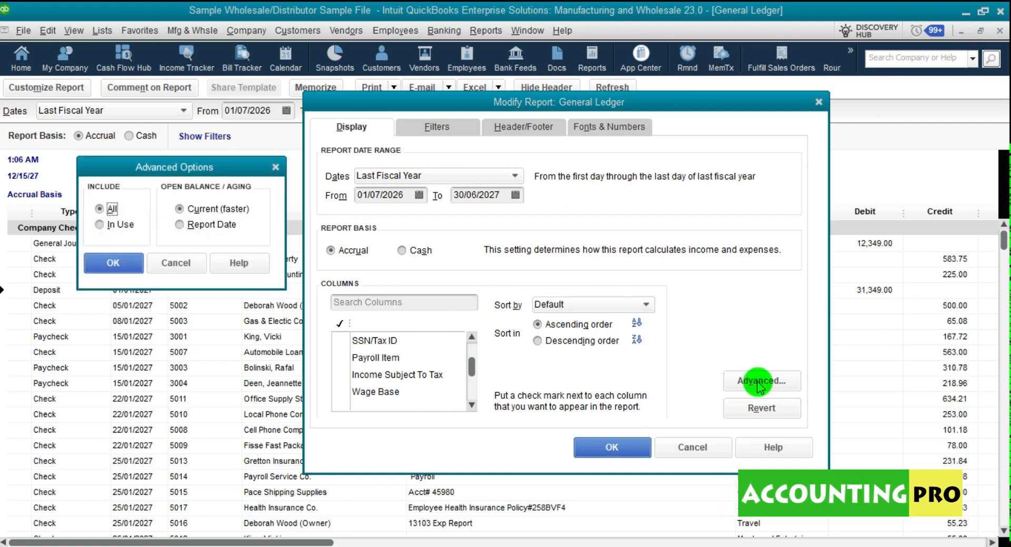
drag(220, 168, 698, 228)
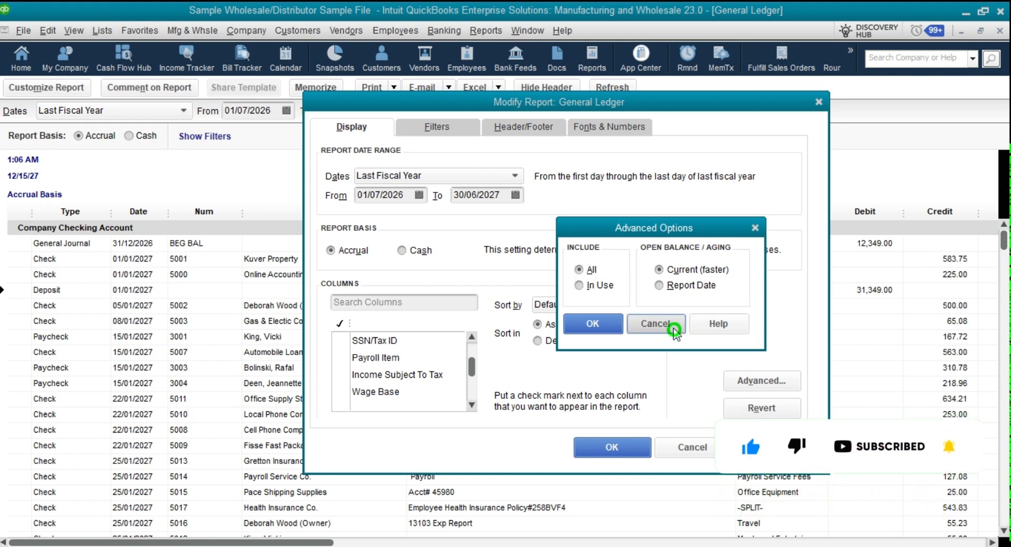
click(655, 323)
click(696, 446)
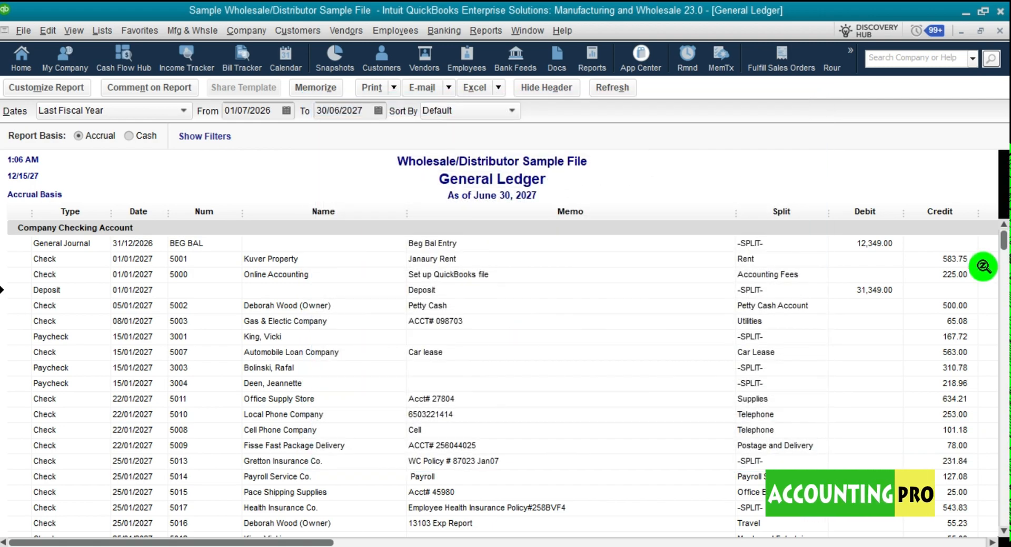
Look through the end of the General Ledger, checking the Other Income and Other Expense accounts across to the Balance column
drag(1002, 248, 1002, 523)
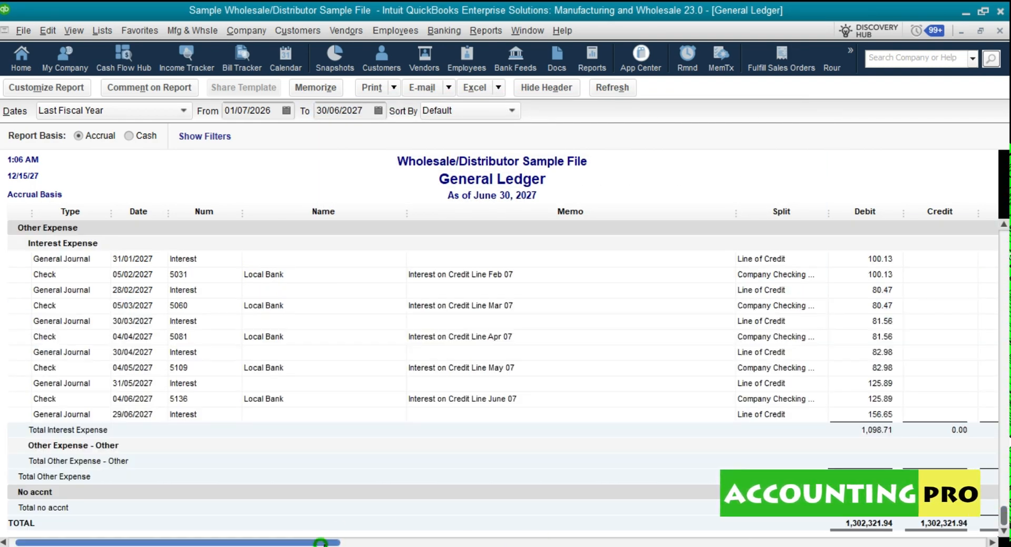
mouse_move(320, 542)
mouse_down()
mouse_move(932, 536)
mouse_move(323, 542)
mouse_up()
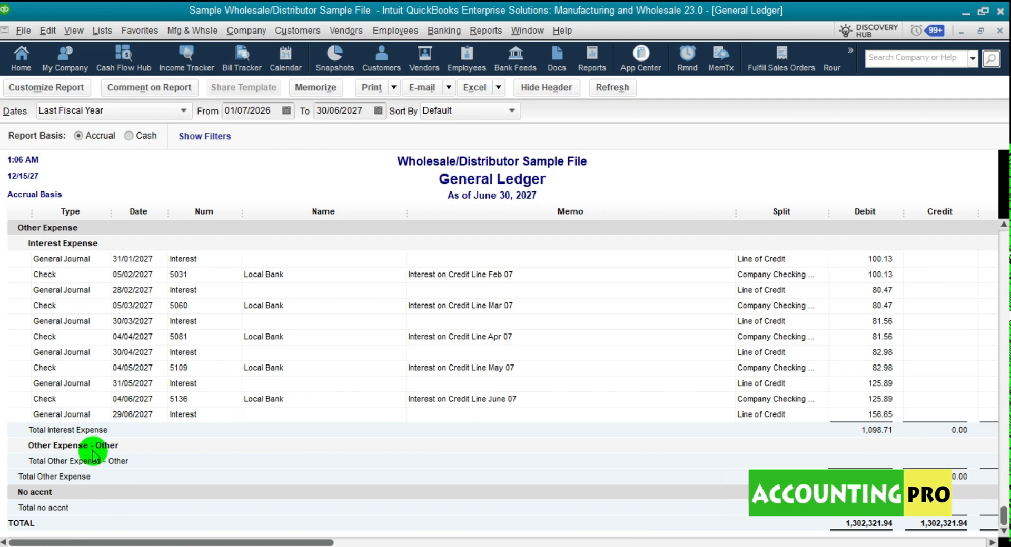
mouse_move(157, 542)
mouse_down()
mouse_move(804, 542)
mouse_move(150, 542)
mouse_up()
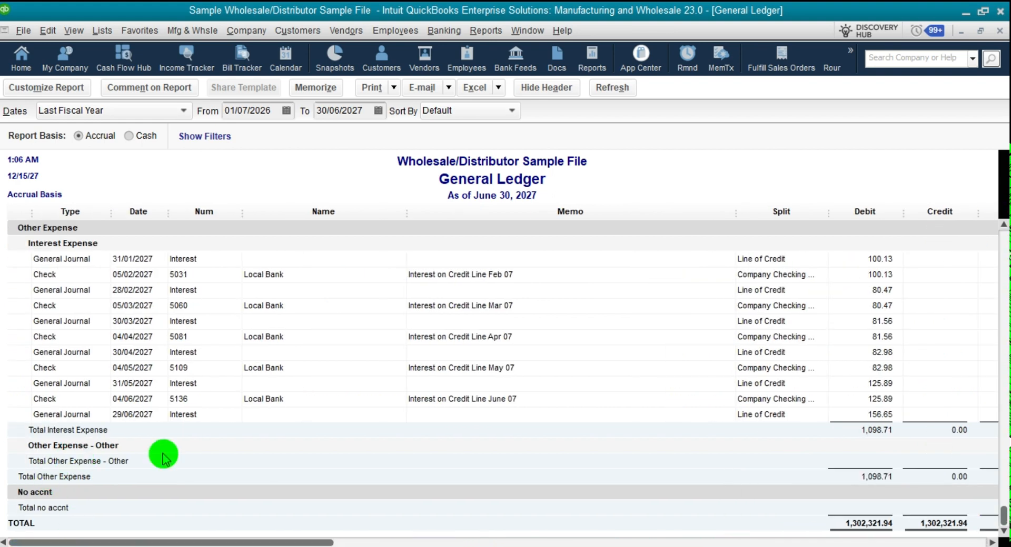
click(1004, 225)
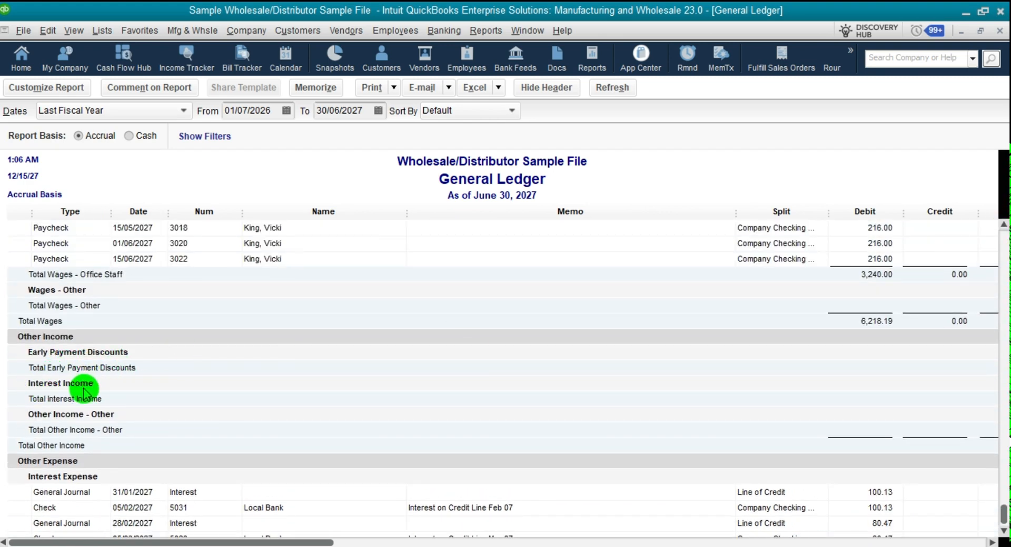
drag(321, 542, 974, 542)
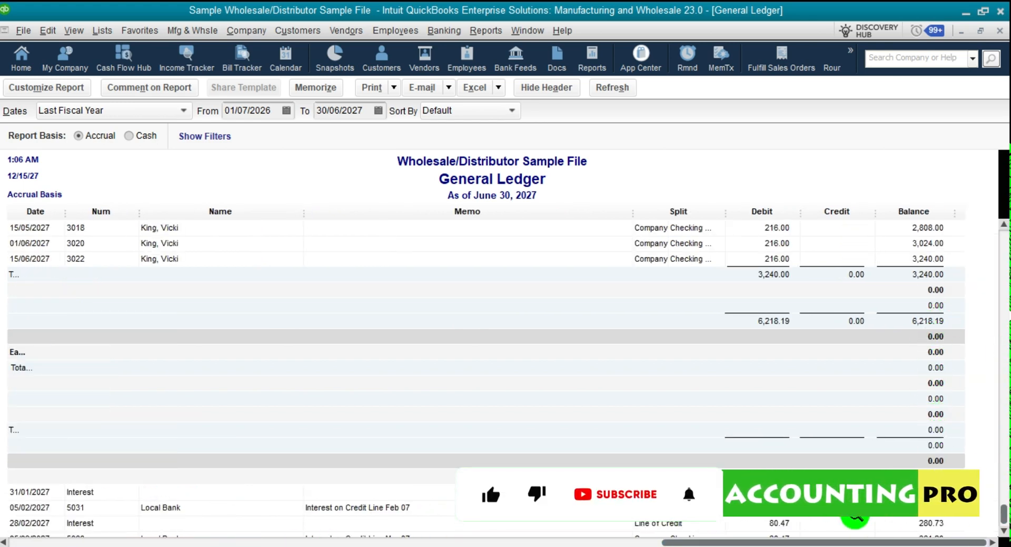
drag(842, 542, 189, 543)
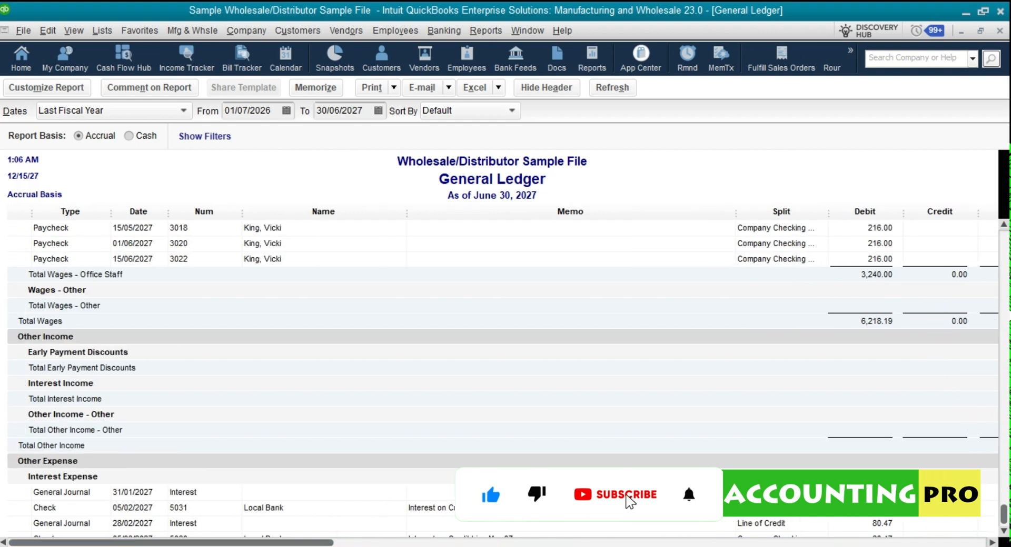
Limit the General Ledger to accounts in use through the report's advanced options and apply the customization
click(52, 93)
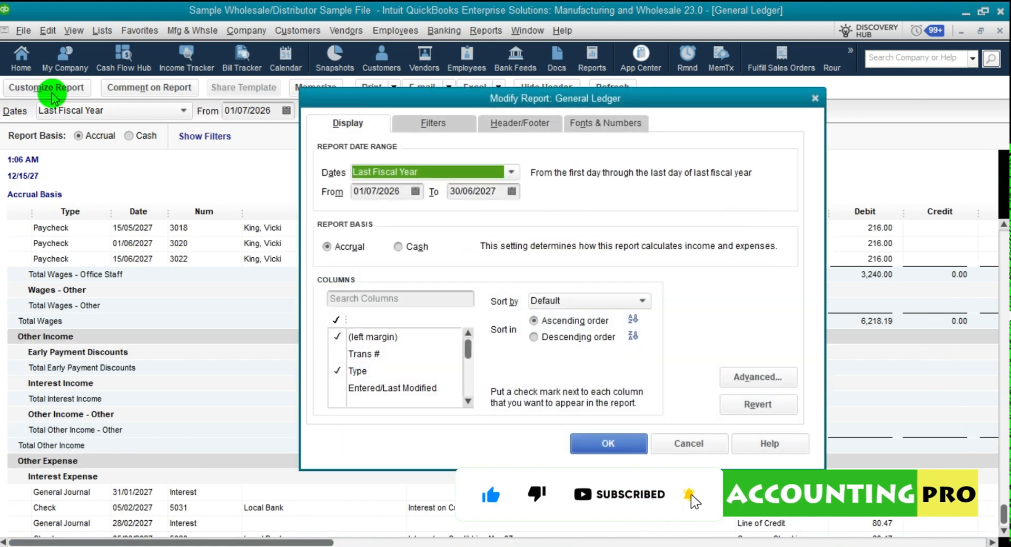
click(756, 378)
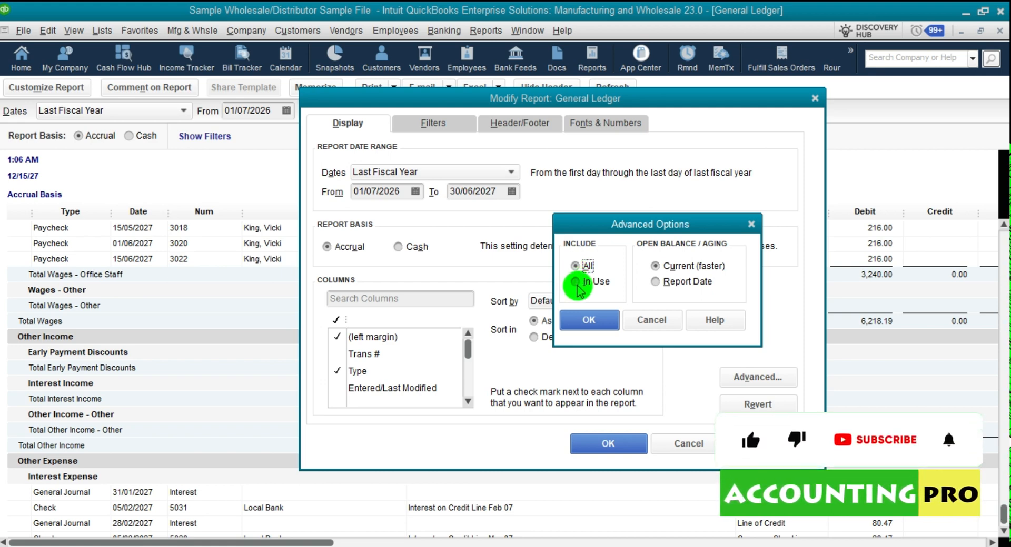
click(578, 288)
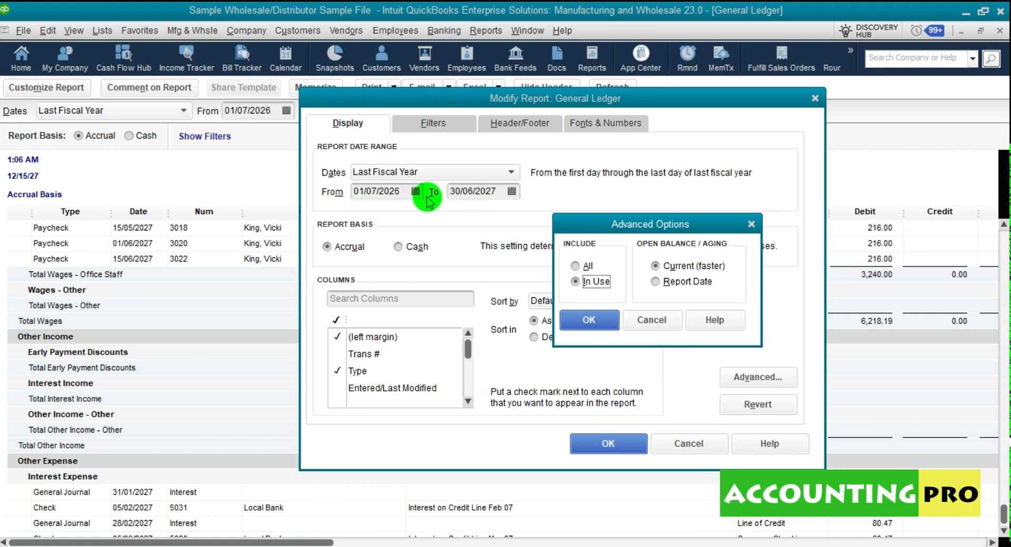
click(597, 324)
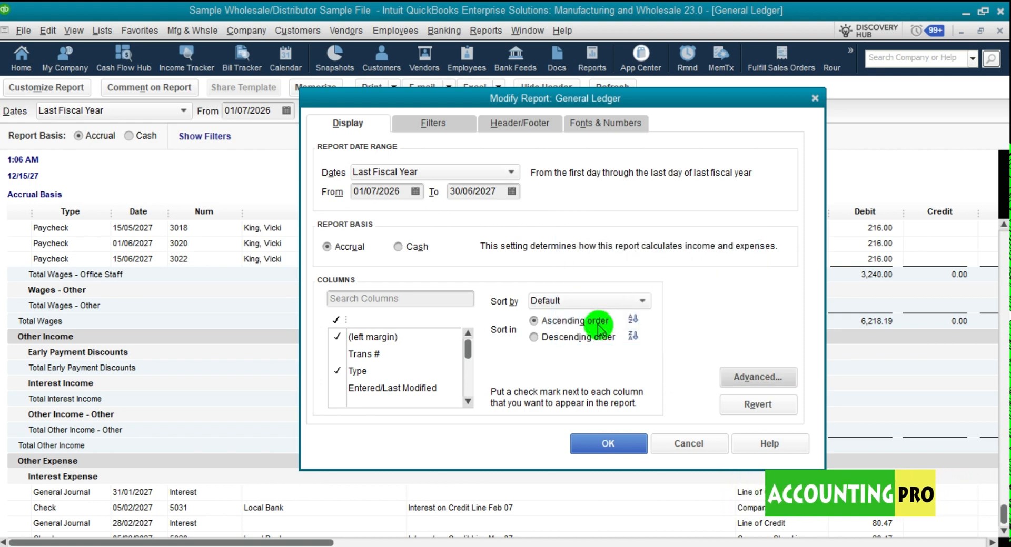
click(609, 444)
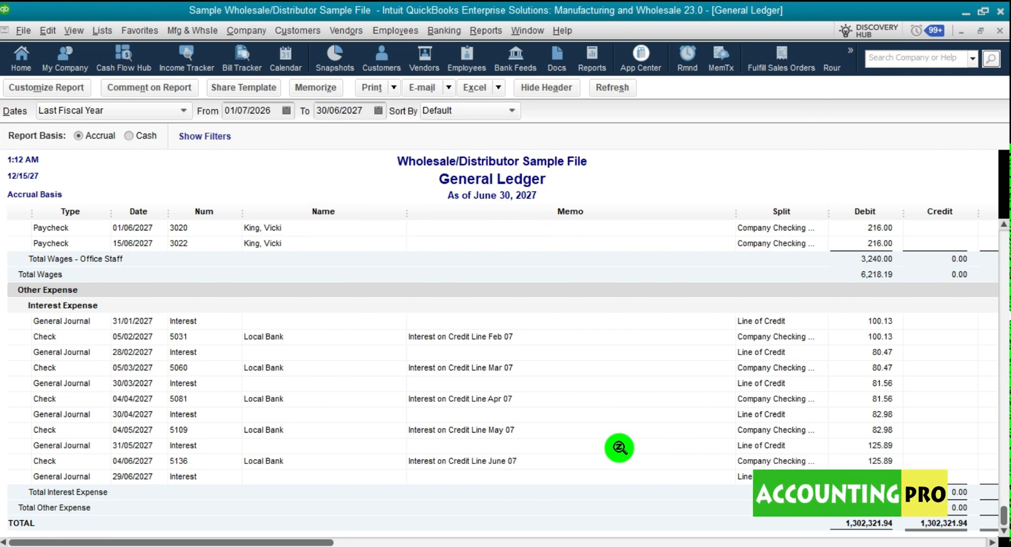
Check the refreshed General Ledger from its closing accounts back up to the Company Checking Account, including the Balance column
drag(295, 543, 745, 543)
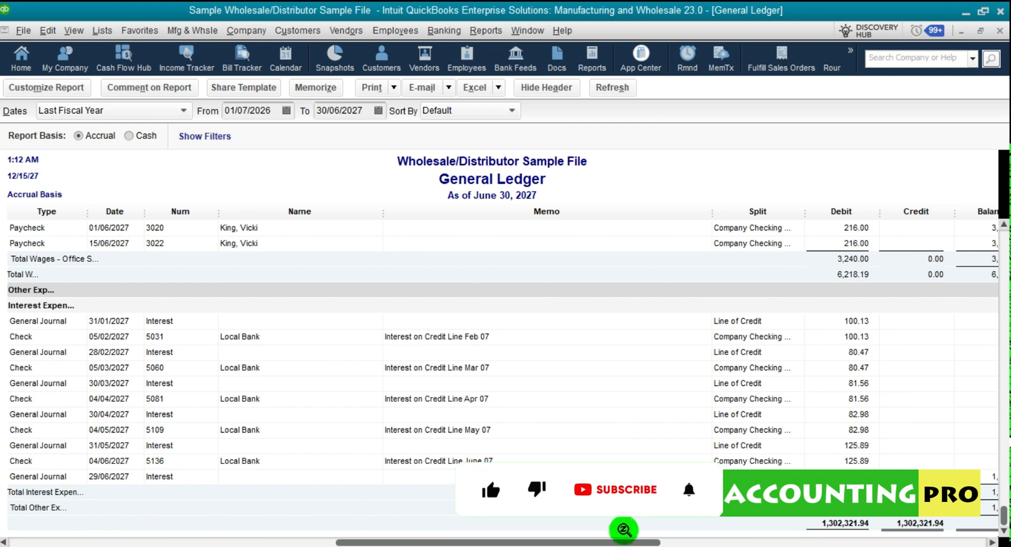
drag(624, 543, 863, 540)
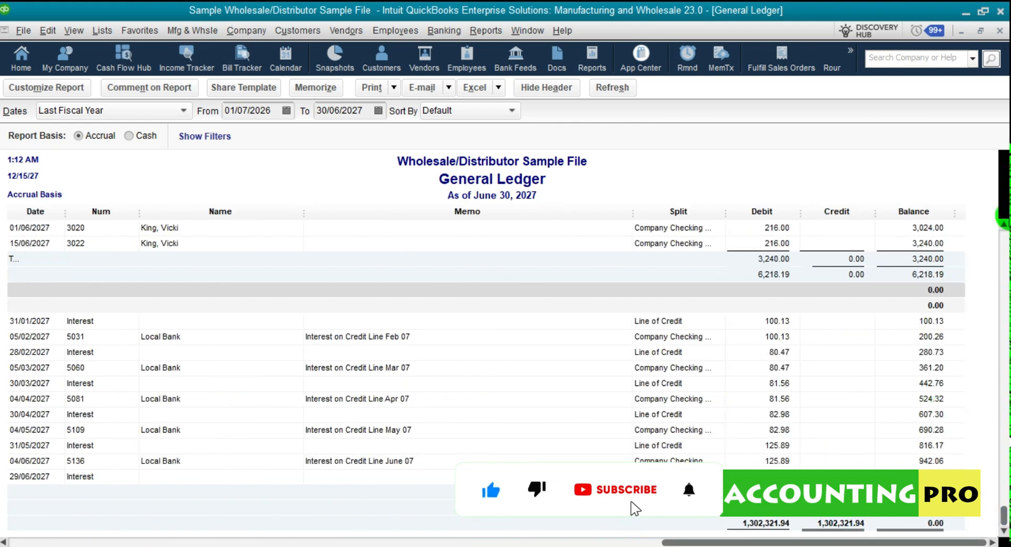
click(1003, 224)
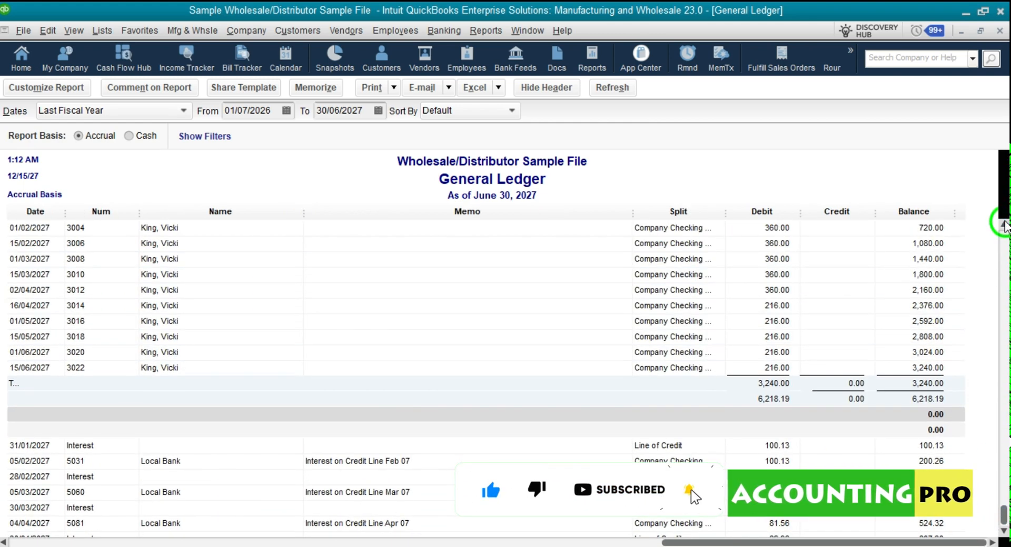
drag(1006, 509, 1008, 490)
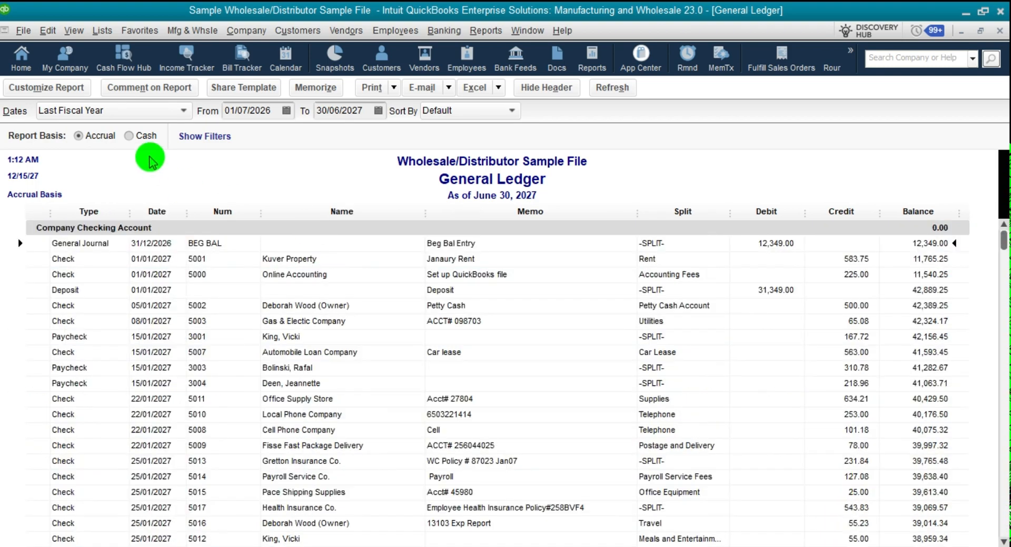
Try the Report Date setting for open balance/aging in the report's advanced options, and return it to Current (faster)
click(46, 90)
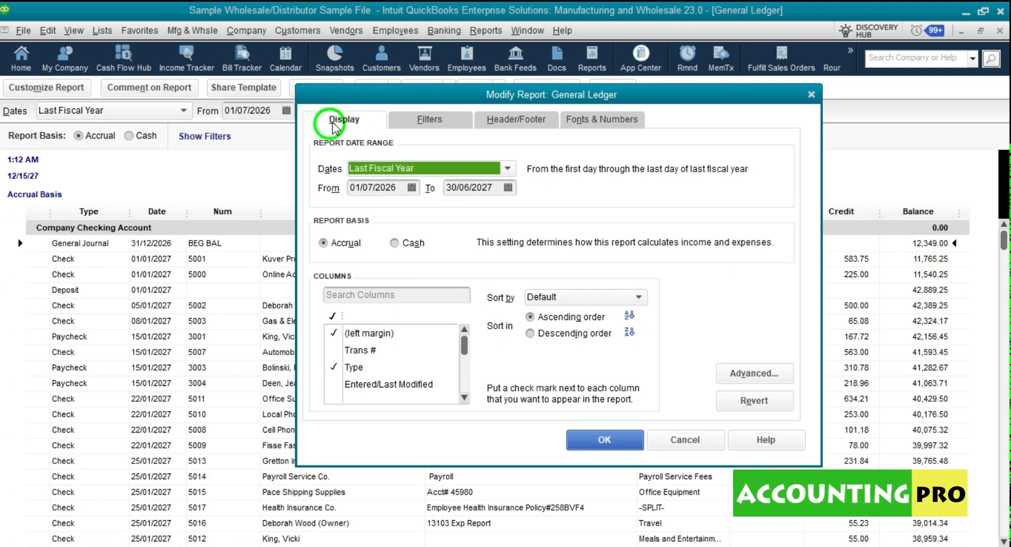
click(753, 374)
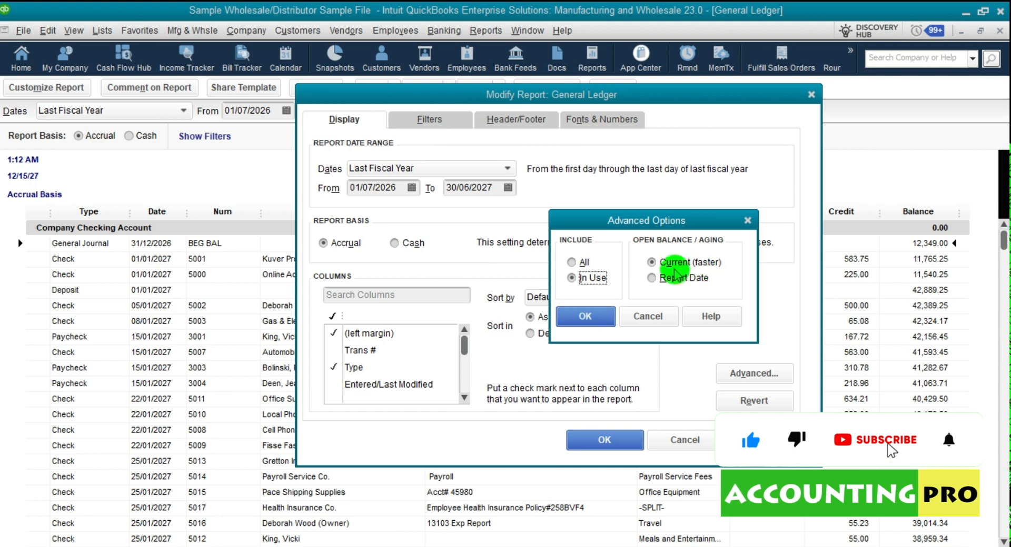
click(663, 278)
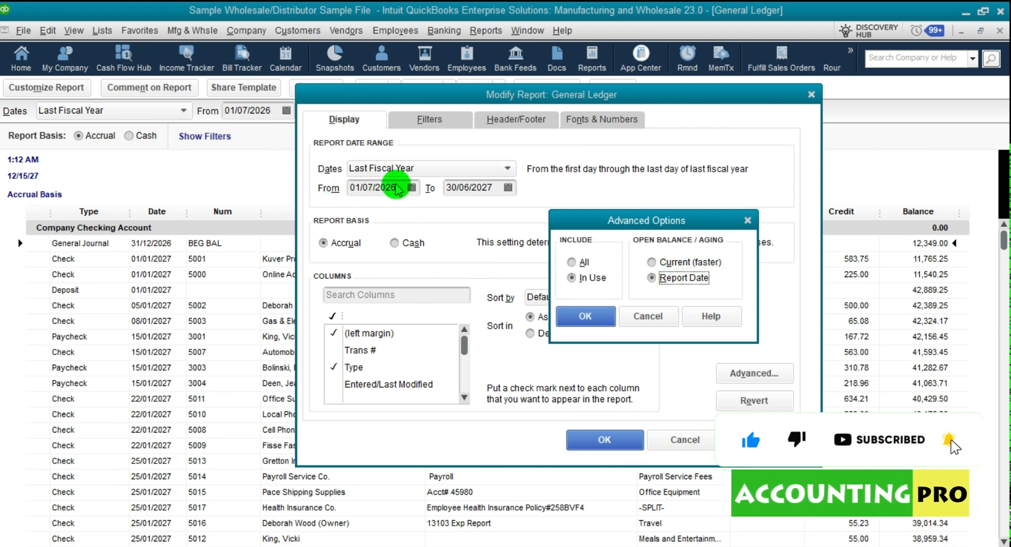
click(665, 263)
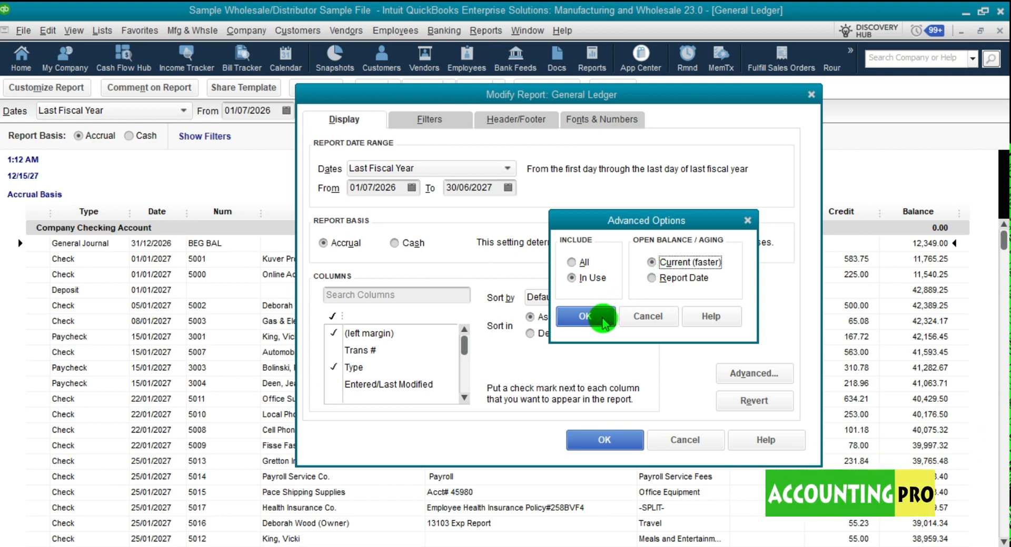
click(600, 316)
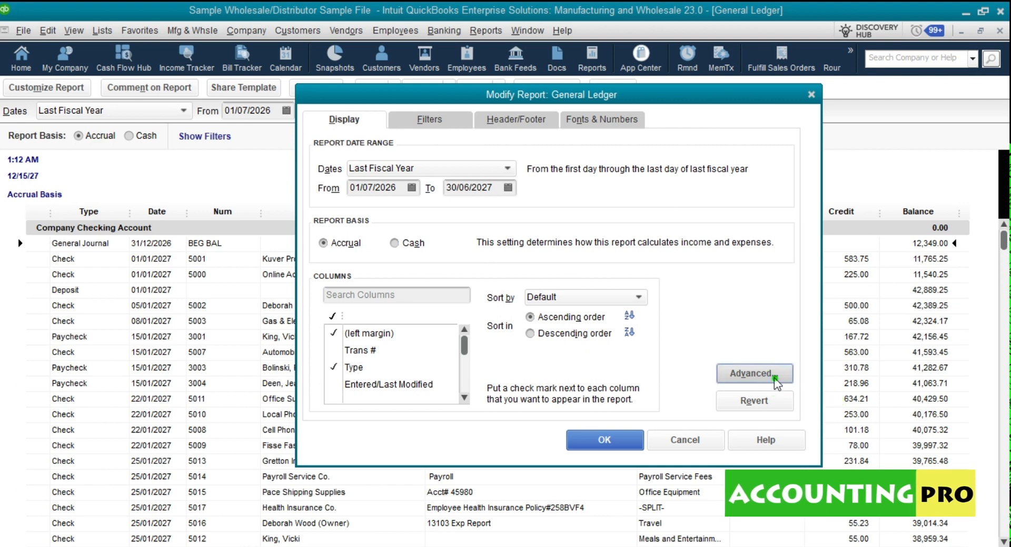
click(758, 374)
click(581, 313)
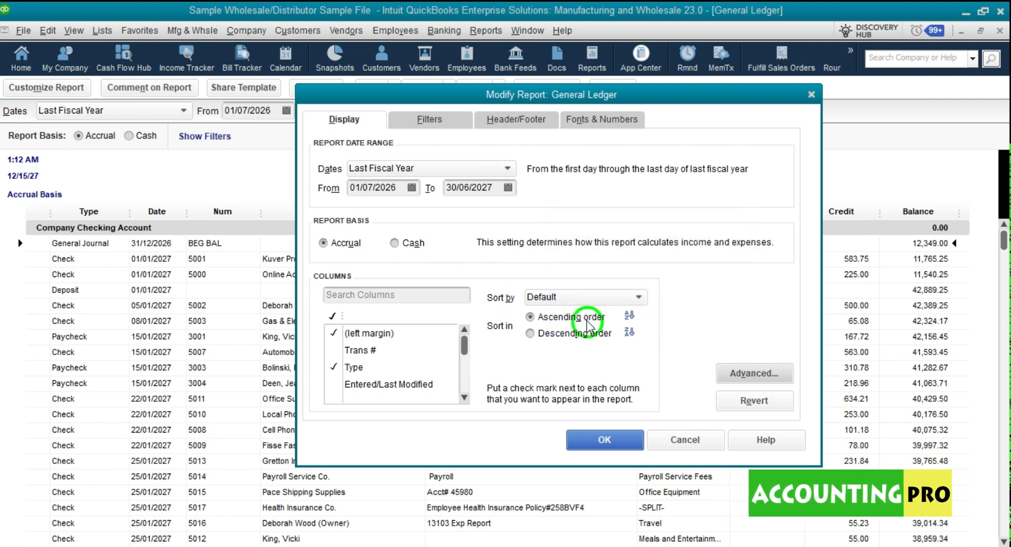
Apply the report customization and check the General Ledger from its first account, Company Checking Account
click(610, 443)
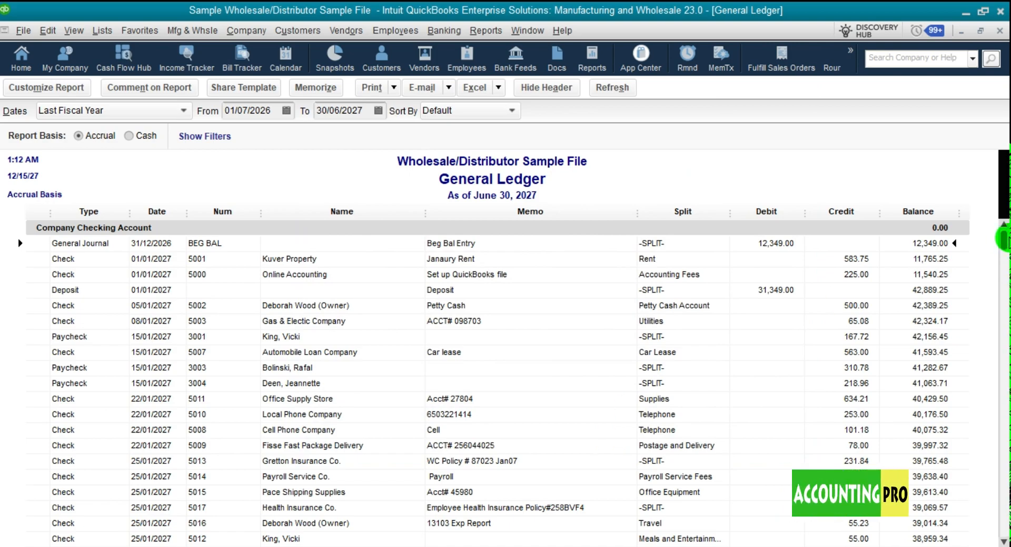
drag(1004, 240, 1003, 205)
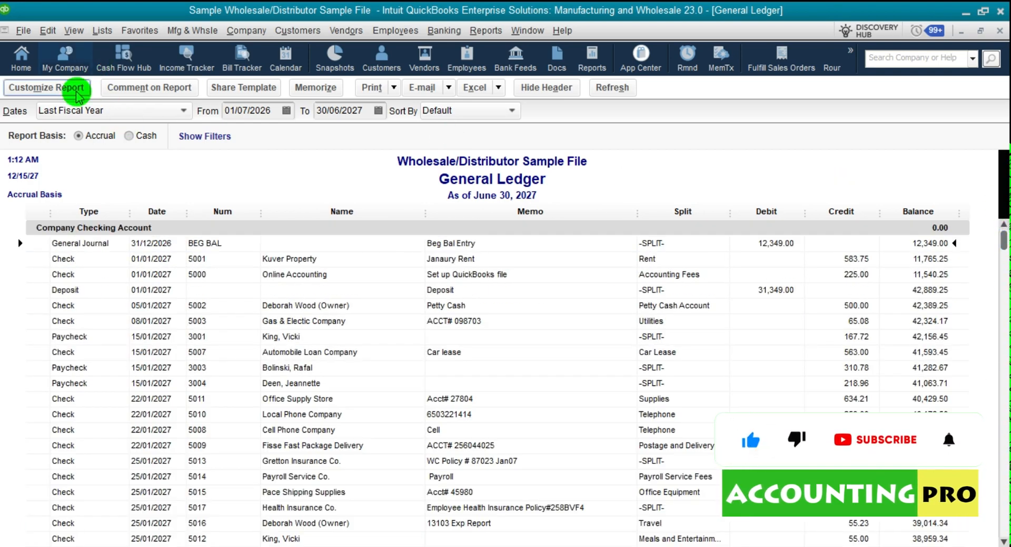
Review the General Ledger's filter, header/footer, and fonts and numbers customization settings, and return to its display settings
click(69, 88)
click(428, 116)
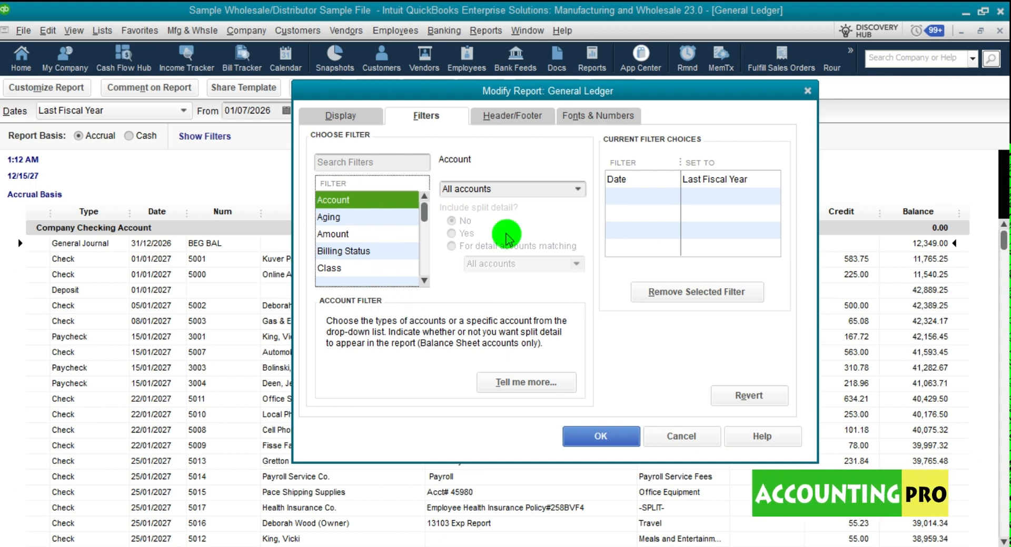
click(518, 117)
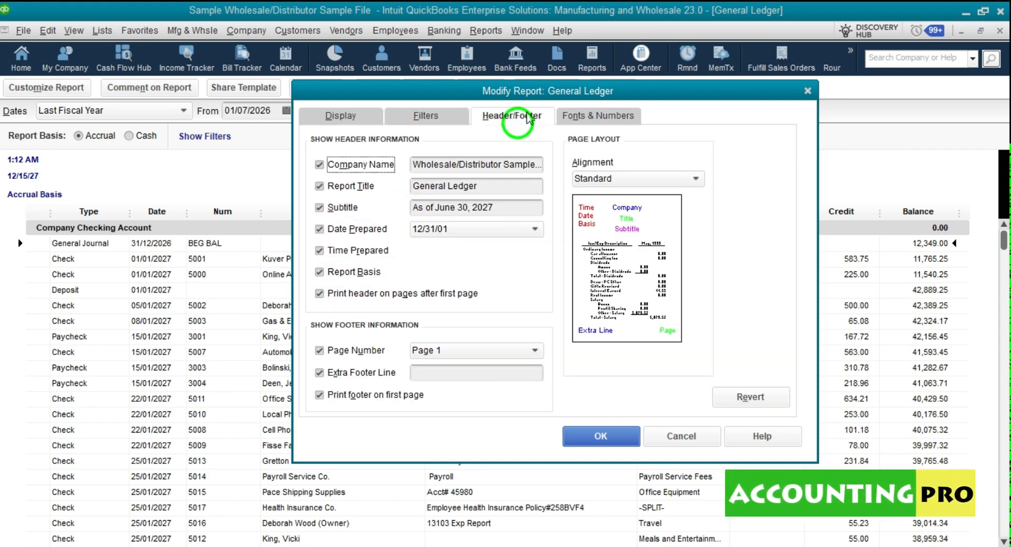
drag(565, 93, 555, 246)
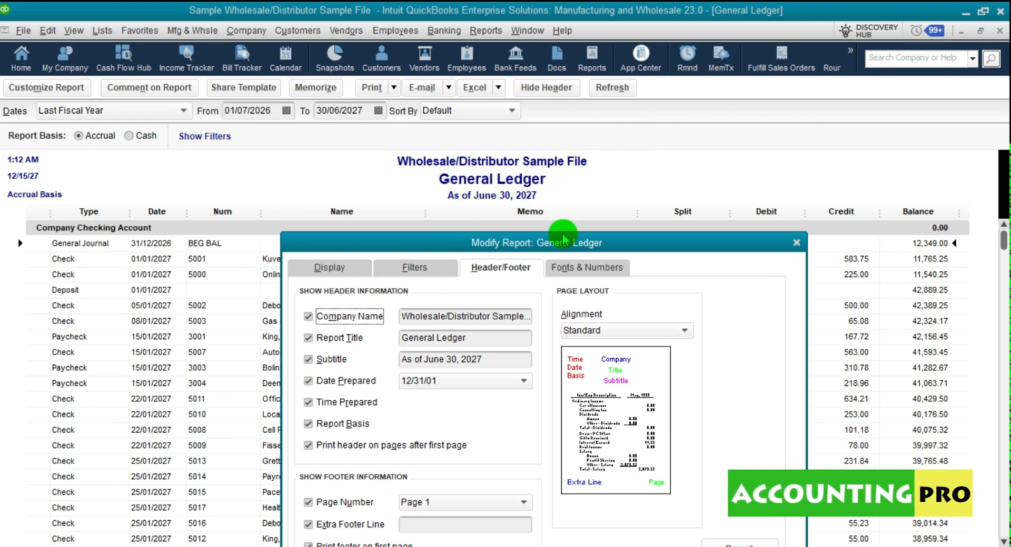
drag(586, 247, 594, 147)
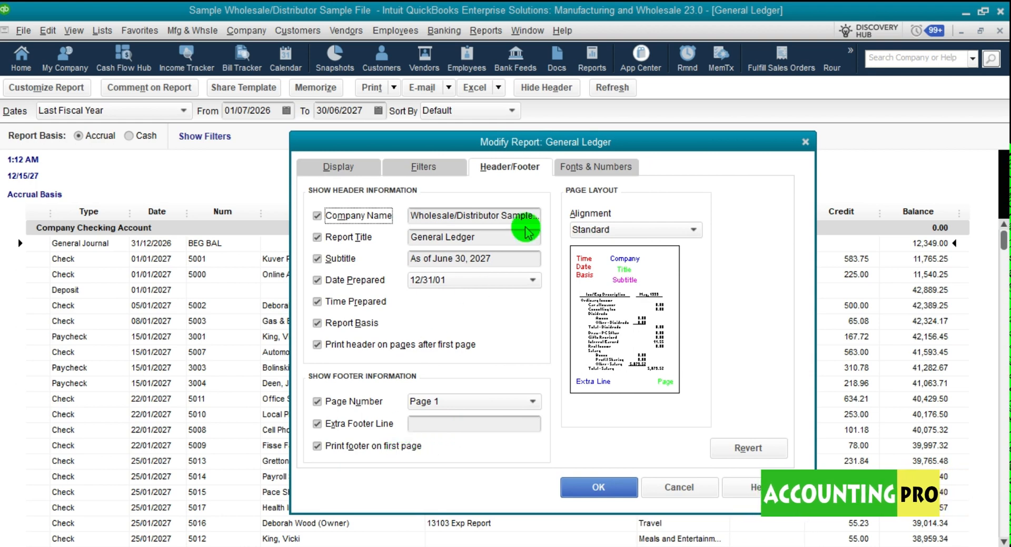
click(590, 171)
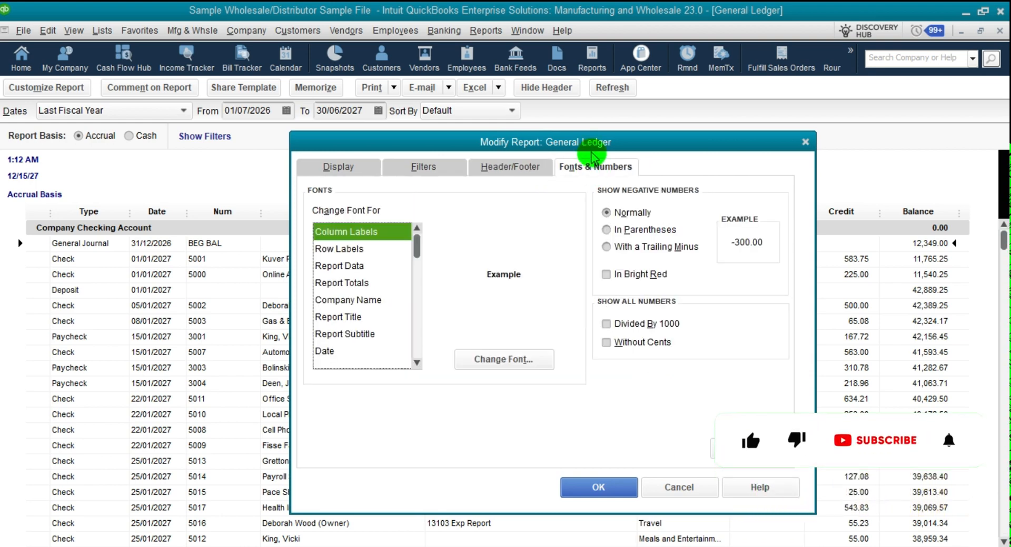
drag(592, 144, 562, 202)
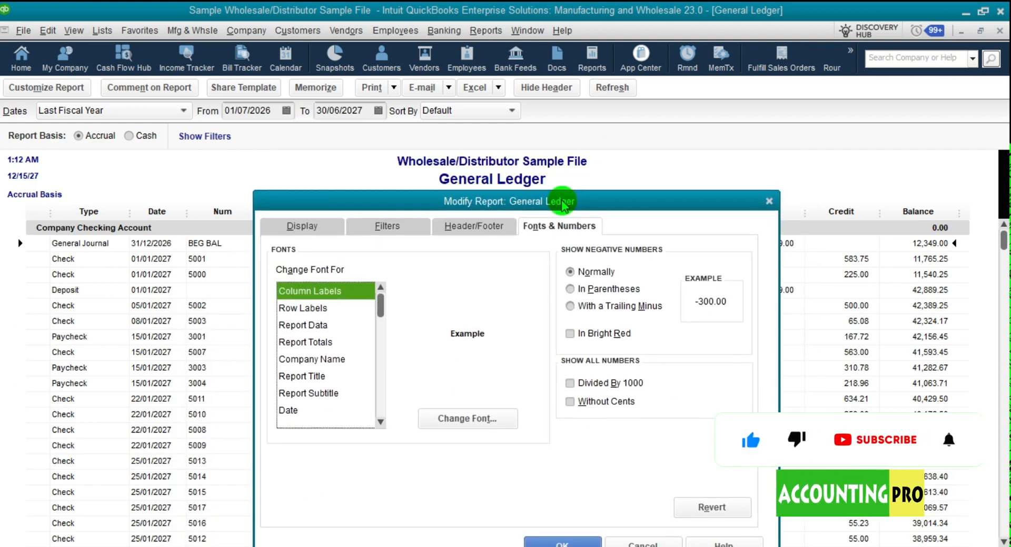
click(307, 228)
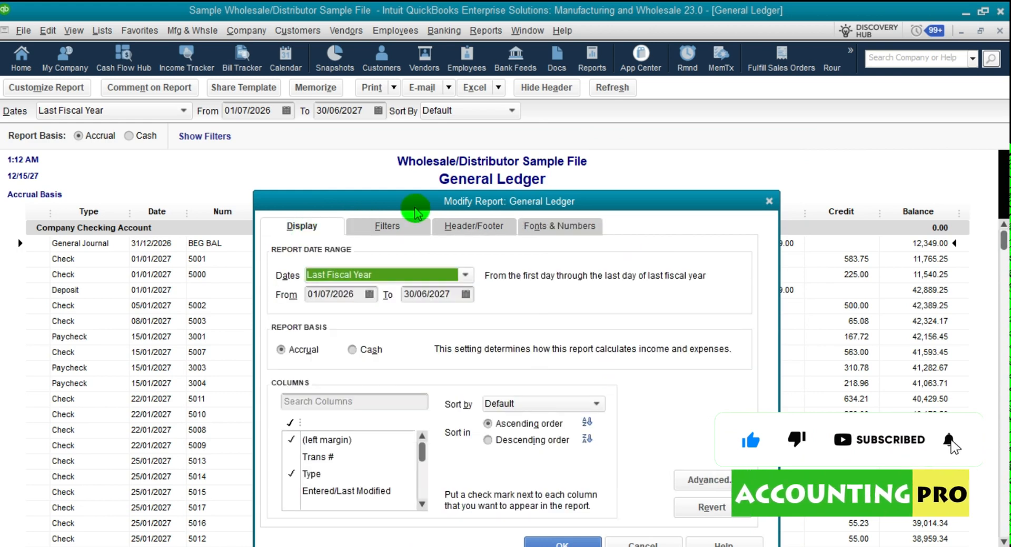
drag(480, 203, 521, 100)
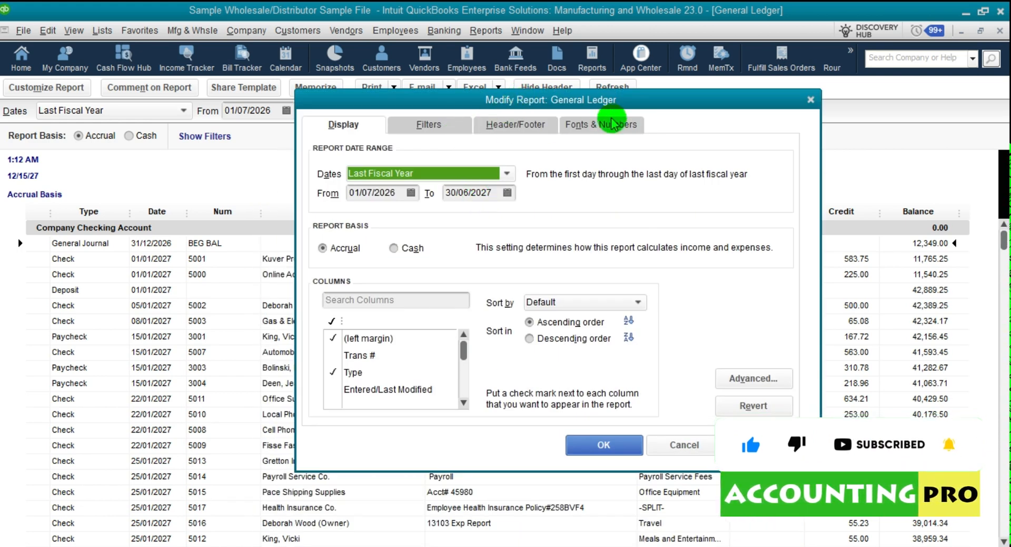
Confirm the In Use and Current (faster) choices in the report's advanced options and apply the customization
click(753, 378)
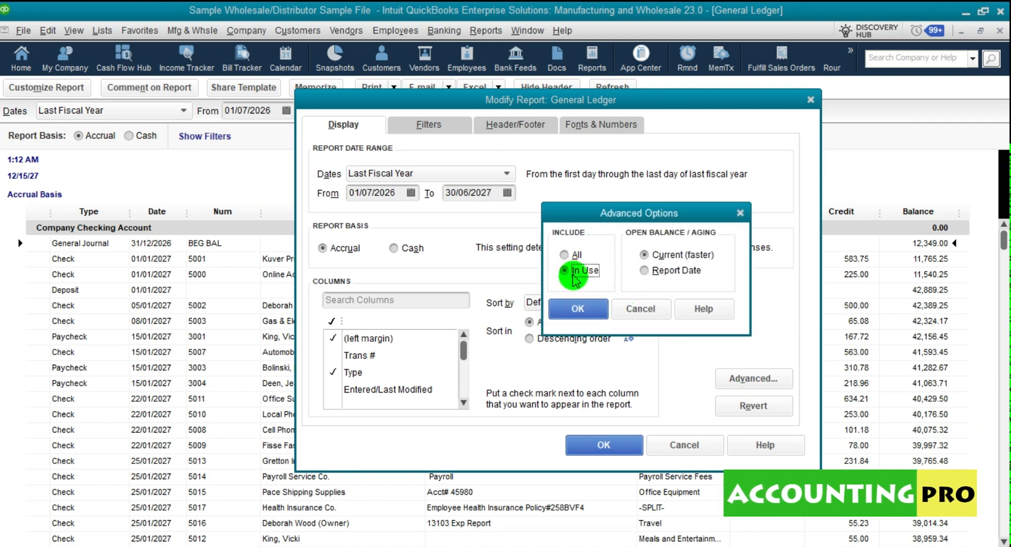
click(577, 310)
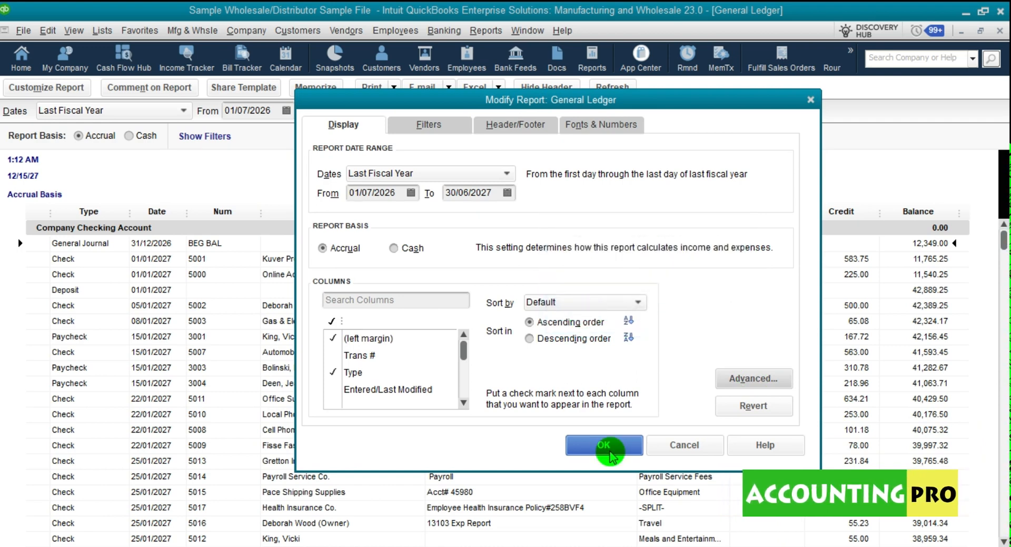
click(607, 446)
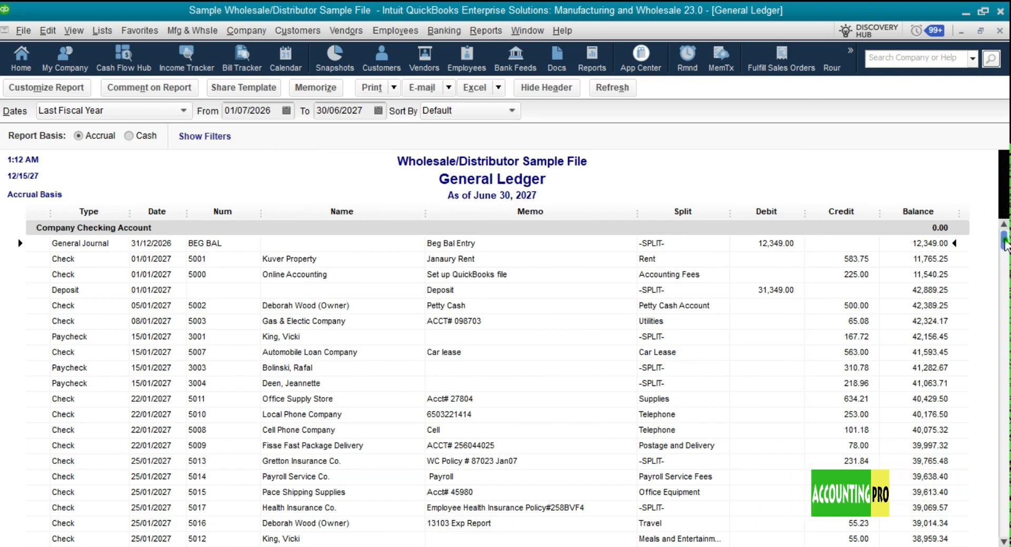
Look through the customized General Ledger, from the Company Checking Account down to the 16/04/2027 bill and invoice entries
drag(1005, 245, 1003, 526)
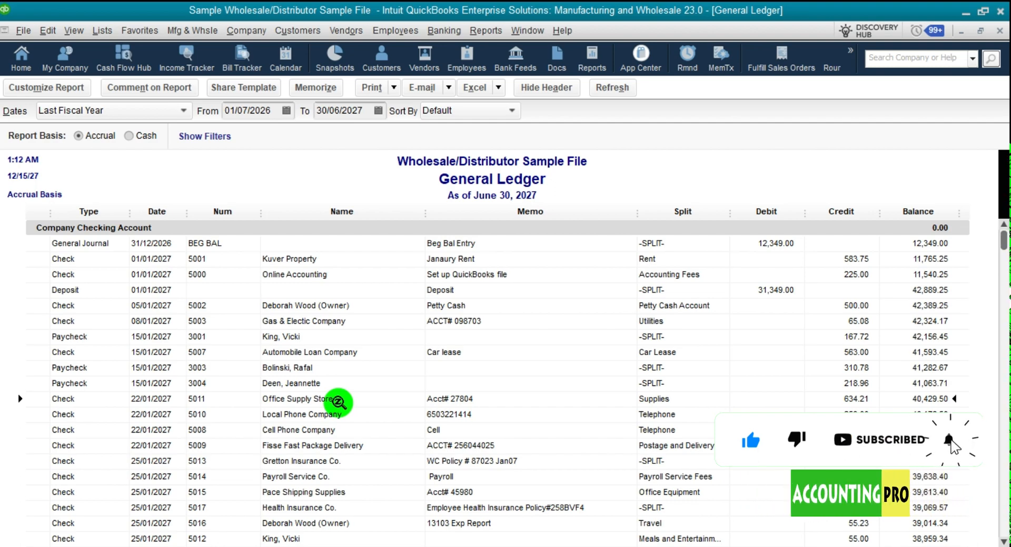
drag(1003, 239, 1004, 301)
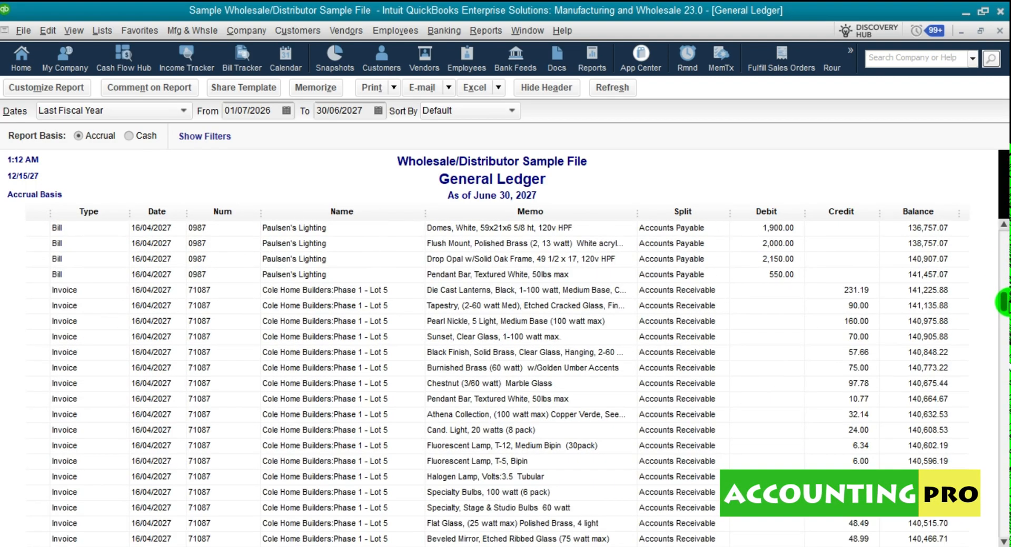